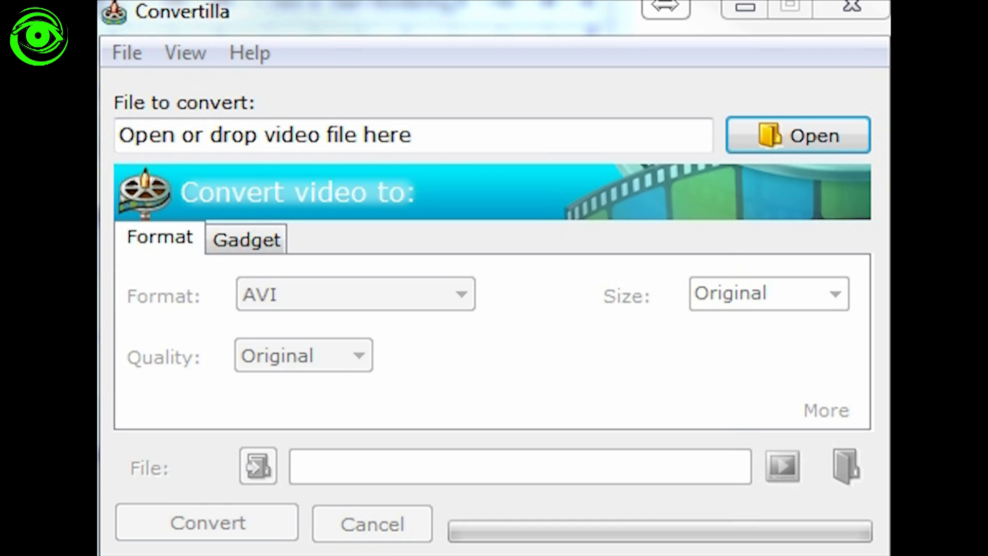
Step: Convert the phone's MP4 moon video to AVI in Convertilla at original size and quality
{"action": "left_click_drag", "start_coordinate": [890, 309], "coordinate": [375, 136]}
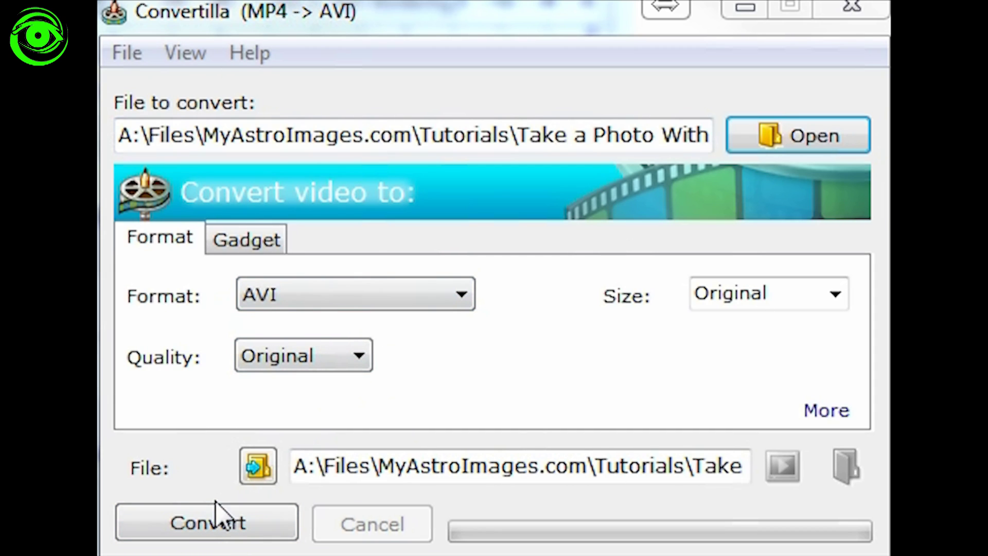
{"action": "left_click", "coordinate": [207, 525]}
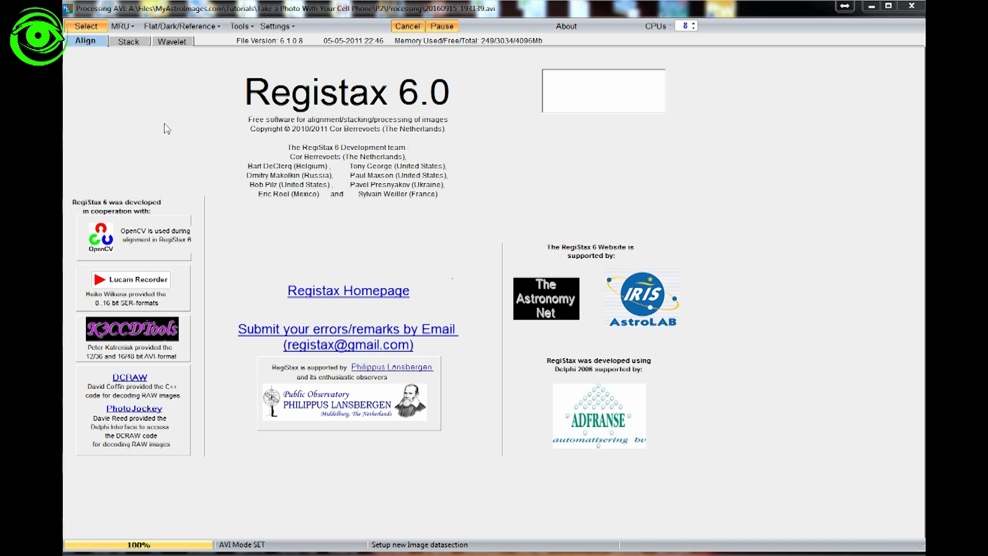
Step: Load 20160915_193139.avi from the Processing folder into RegiStax 6
{"action": "left_click", "coordinate": [93, 30]}
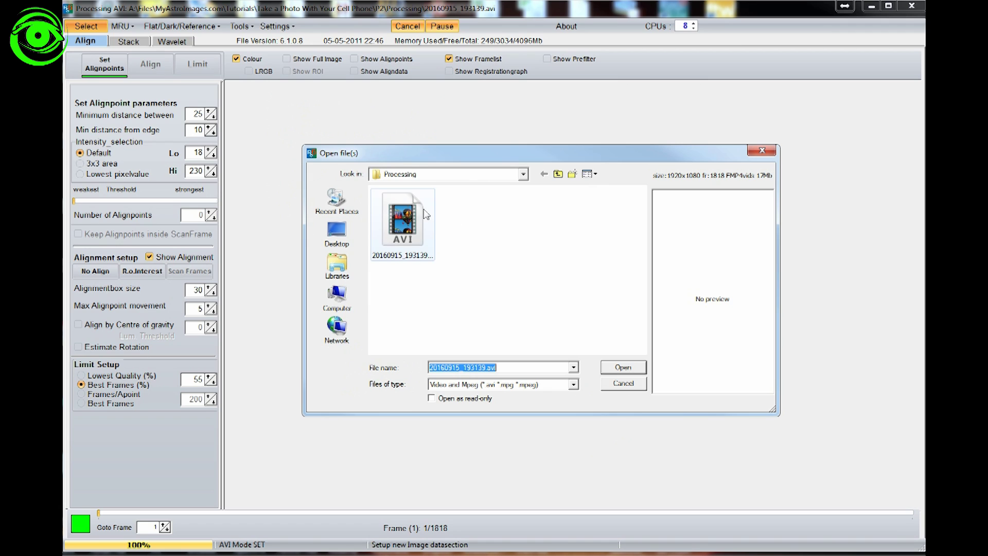
{"action": "left_click", "coordinate": [406, 224]}
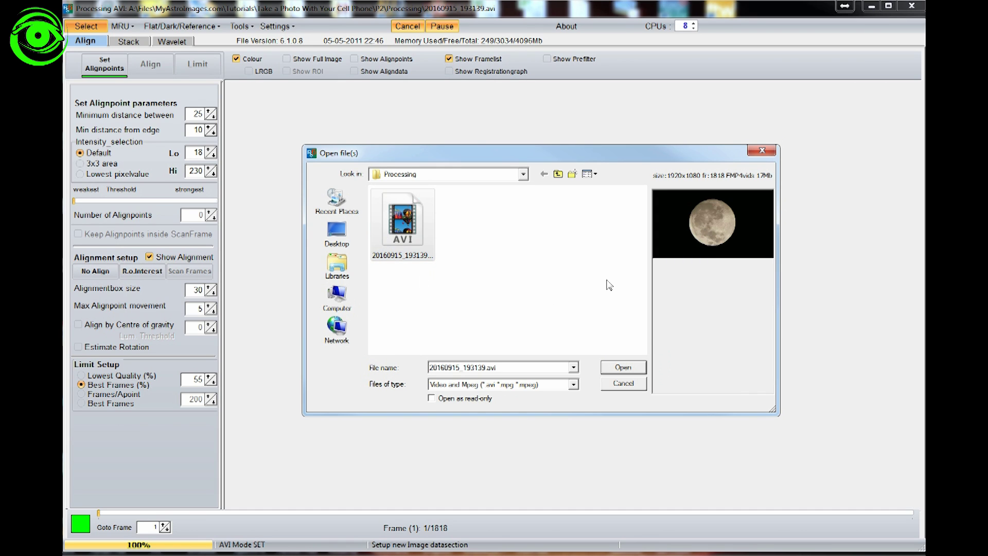
{"action": "left_click", "coordinate": [617, 368]}
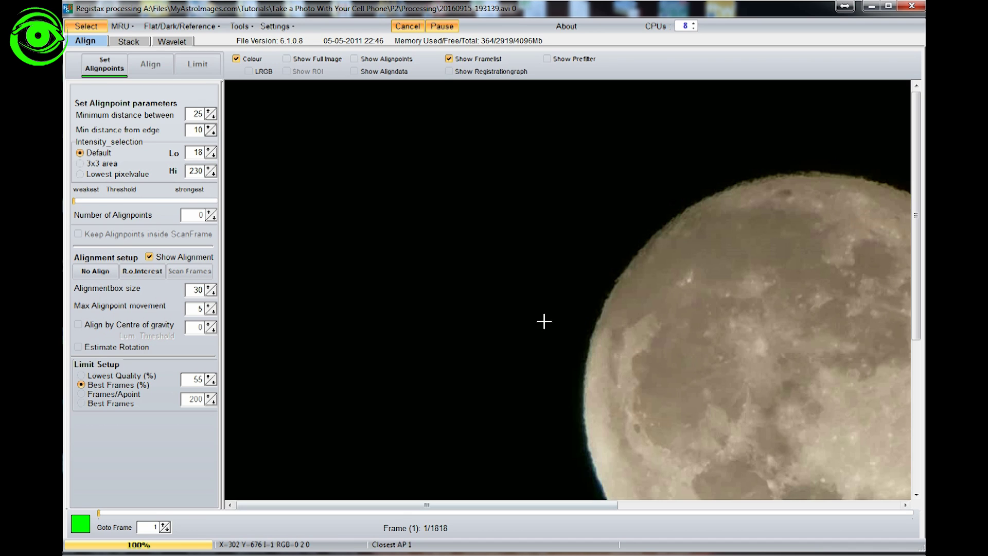
Step: Centre the moon, place 308 alignment points over the disc, and align the frames
{"action": "left_click_drag", "start_coordinate": [404, 505], "coordinate": [531, 505]}
{"action": "left_click_drag", "start_coordinate": [916, 202], "coordinate": [915, 251]}
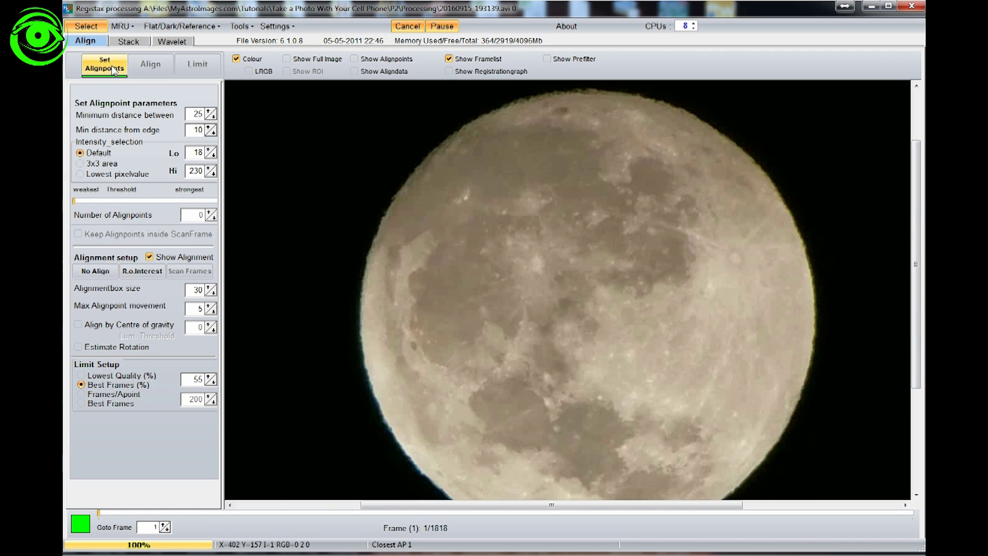
{"action": "left_click", "coordinate": [113, 71]}
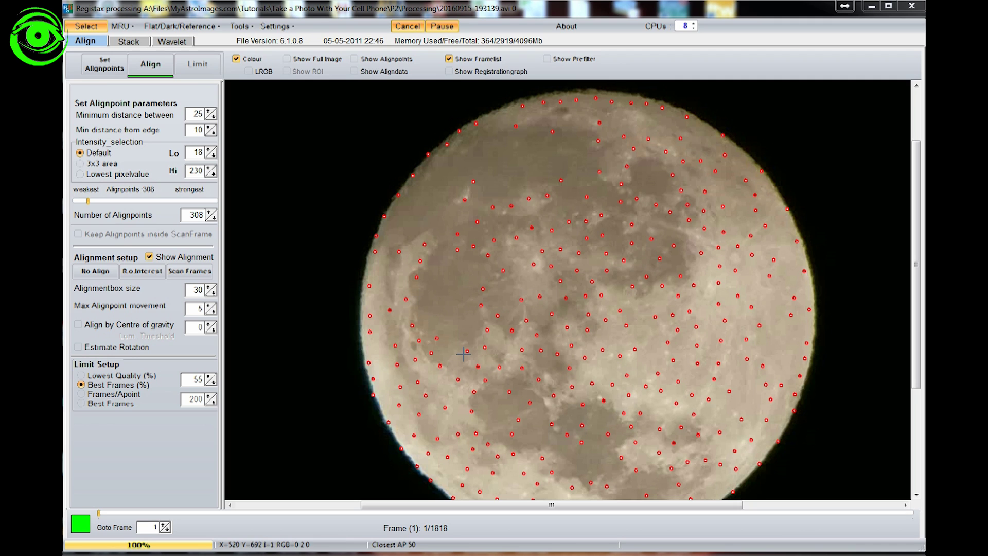
{"action": "left_click", "coordinate": [152, 72]}
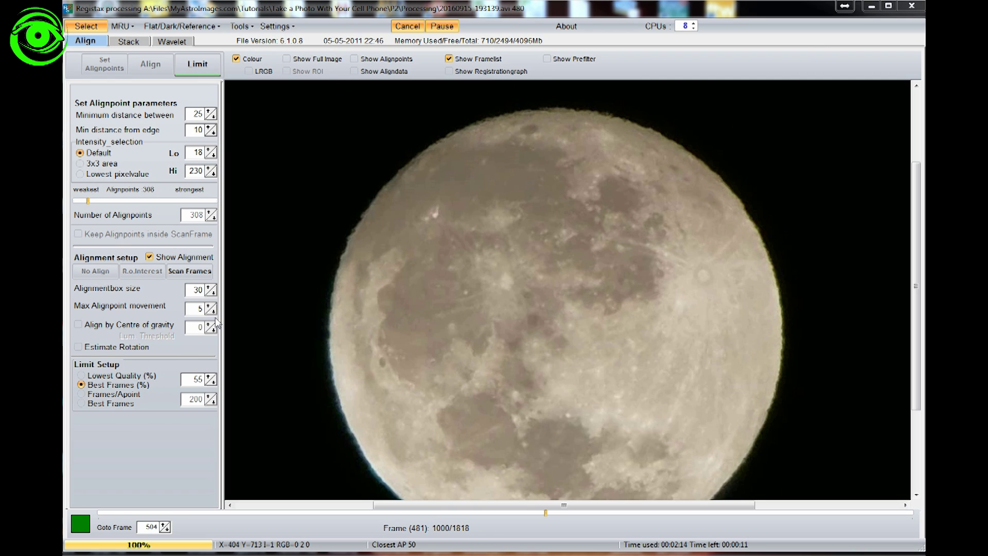
Step: Limit processing to the best 45% of frames, 819 of 1818
{"action": "double_click", "coordinate": [197, 378]}
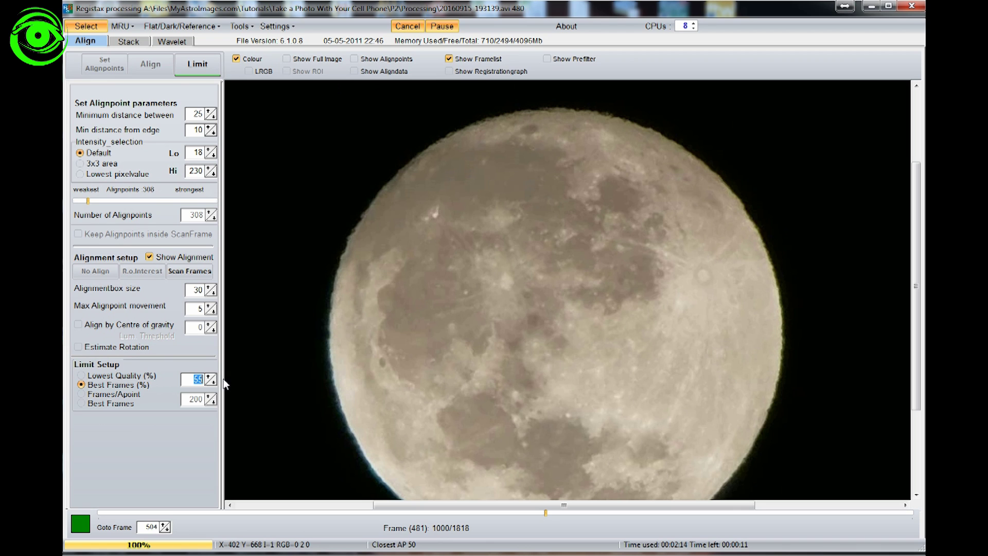
{"action": "type", "text": "45"}
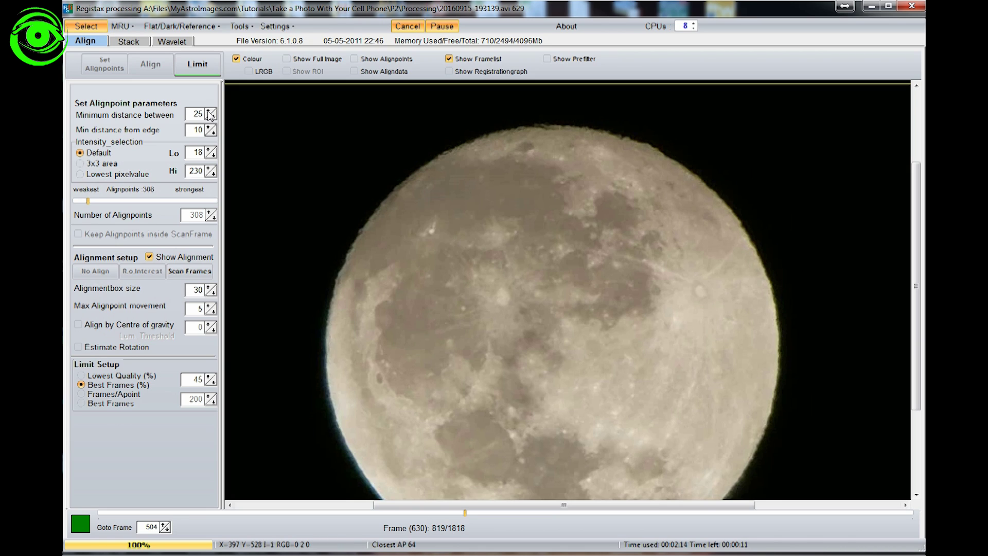
{"action": "left_click", "coordinate": [205, 64]}
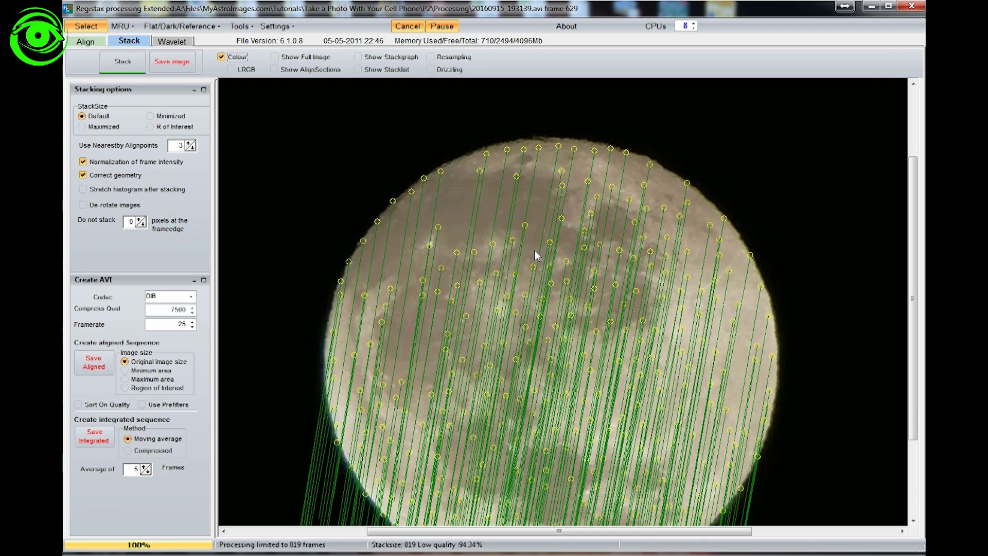
Step: Stack the 819 best frames and centre the combined moon image
{"action": "left_click", "coordinate": [116, 62]}
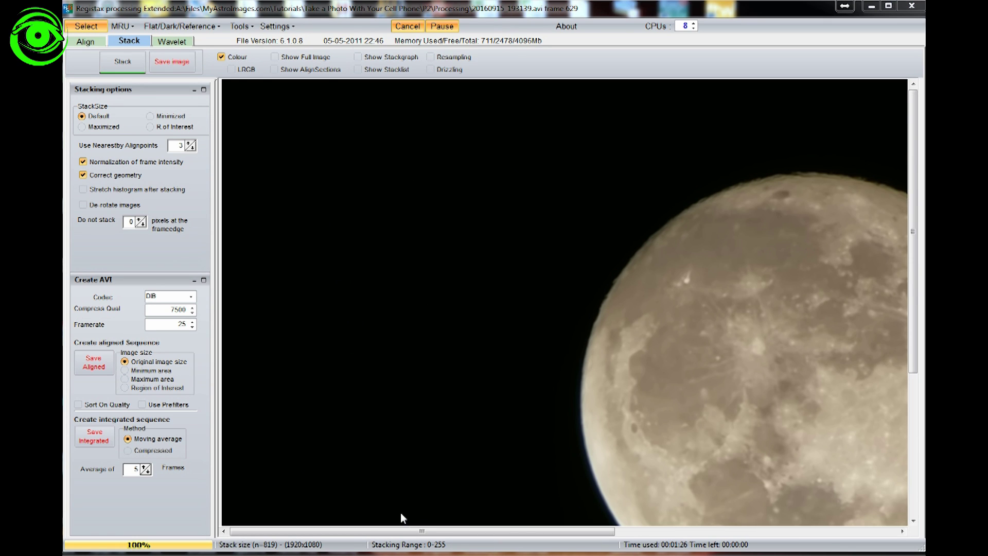
{"action": "left_click_drag", "start_coordinate": [403, 531], "coordinate": [547, 541]}
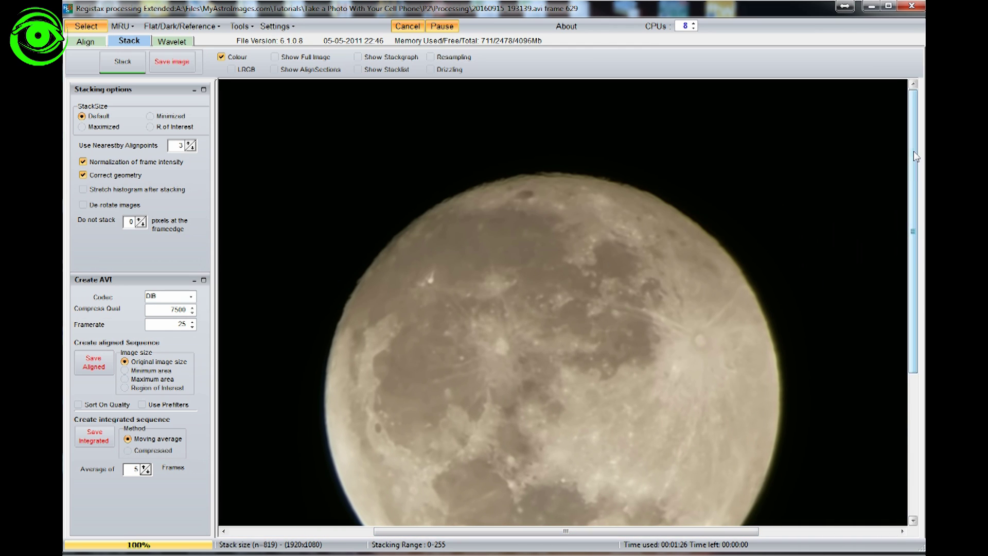
{"action": "scroll", "coordinate": [915, 156], "scroll_direction": "down", "scroll_amount": 3}
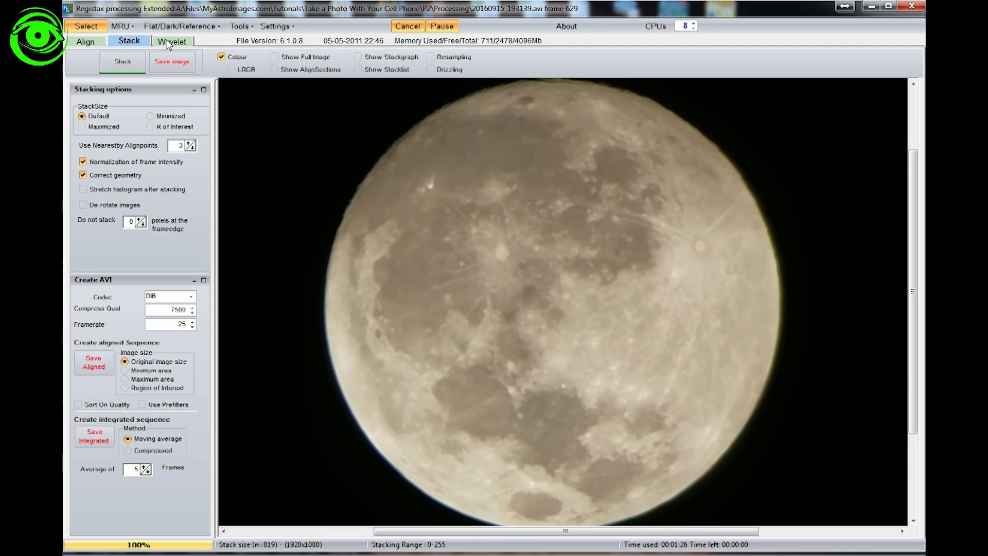
{"action": "left_click", "coordinate": [169, 45]}
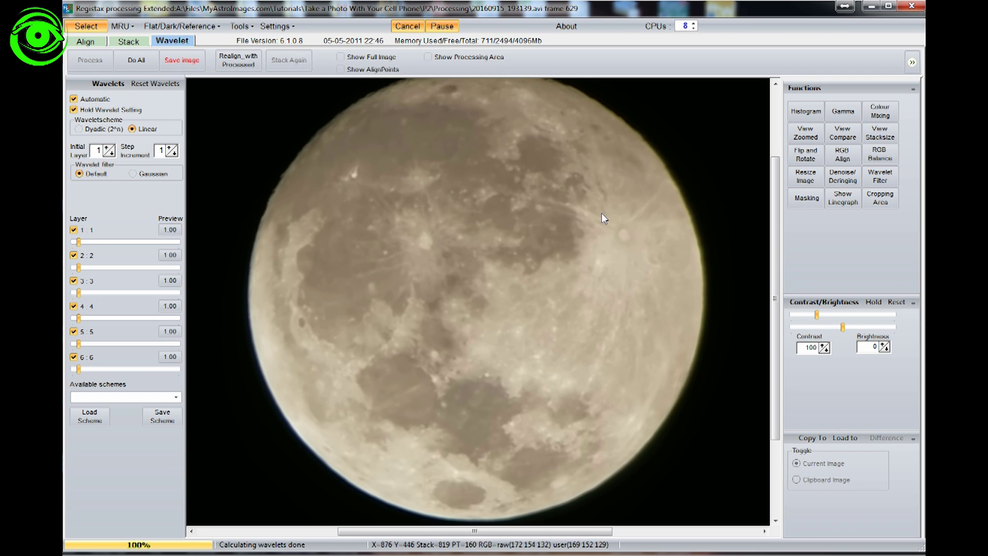
Step: Toggle the wavelet preview overlays for layers 6 and 1 to see their affected areas
{"action": "left_click", "coordinate": [173, 361]}
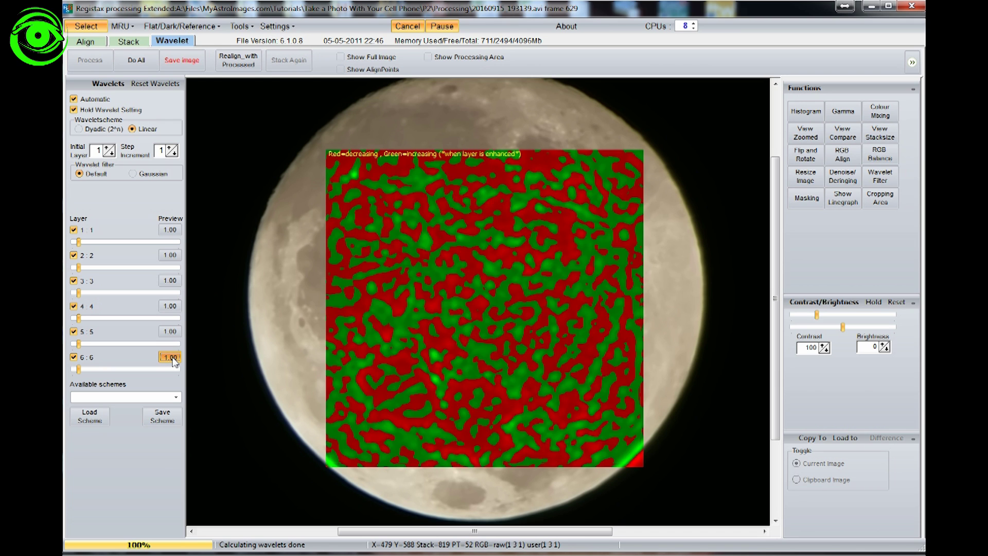
{"action": "left_click", "coordinate": [173, 358]}
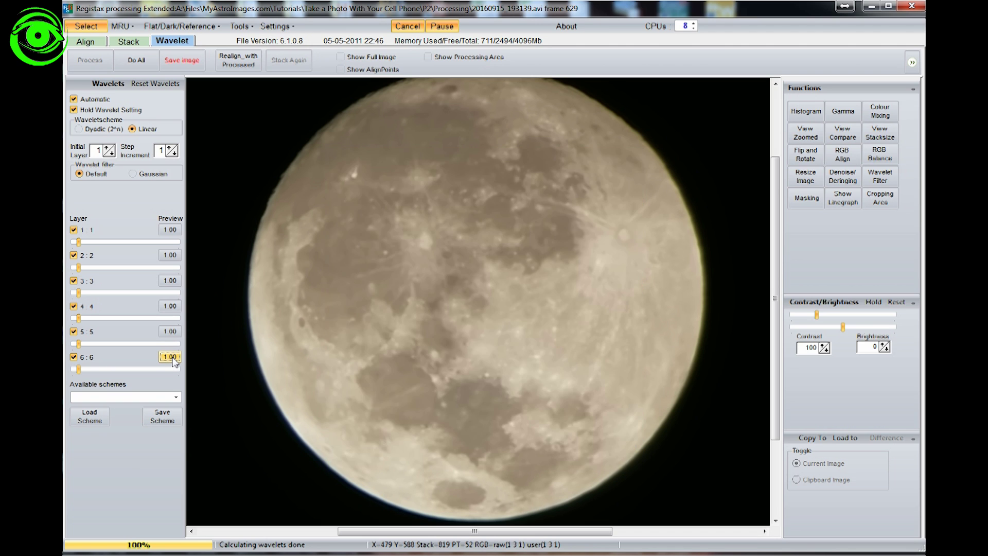
{"action": "left_click", "coordinate": [173, 358]}
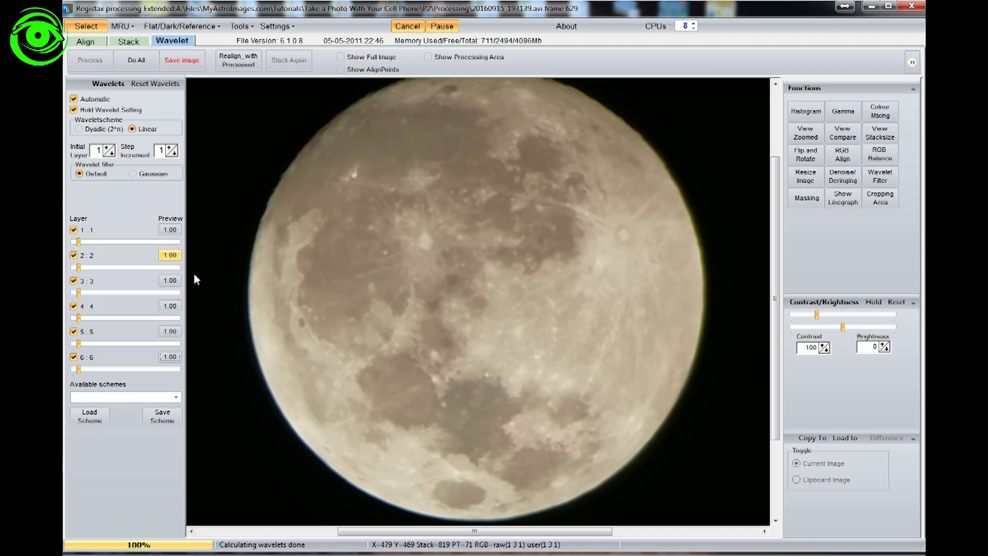
{"action": "left_click", "coordinate": [173, 230]}
{"action": "left_click", "coordinate": [161, 357]}
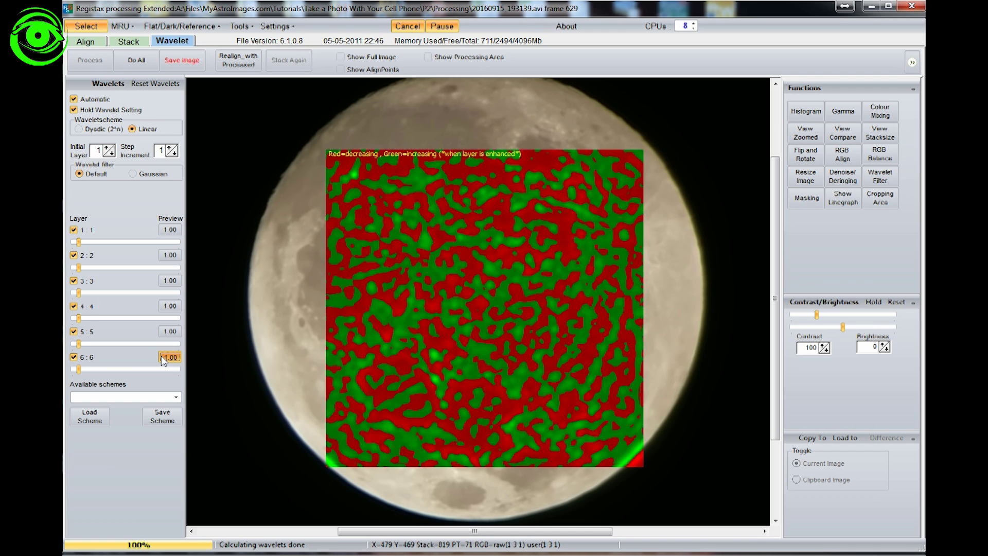
{"action": "left_click", "coordinate": [162, 358]}
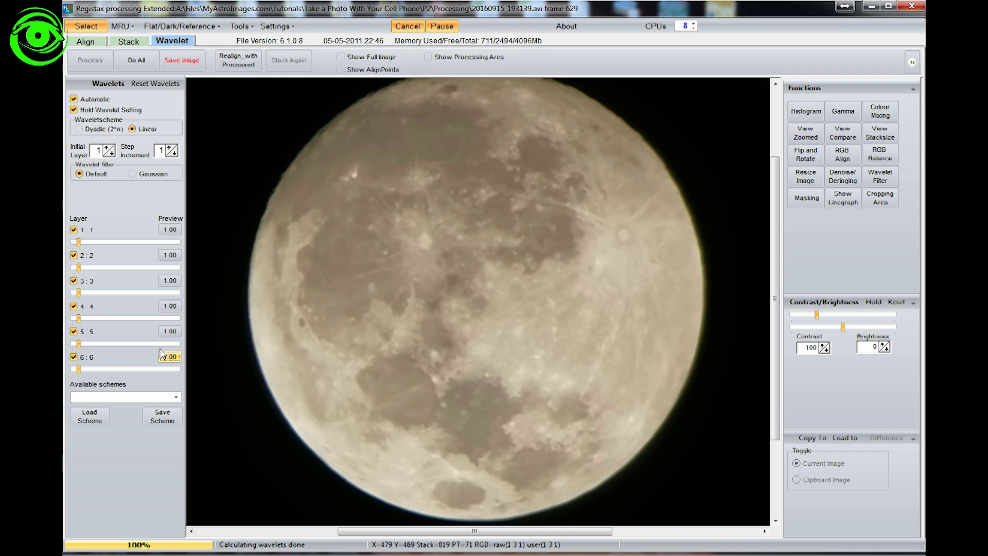
{"action": "left_click", "coordinate": [165, 359]}
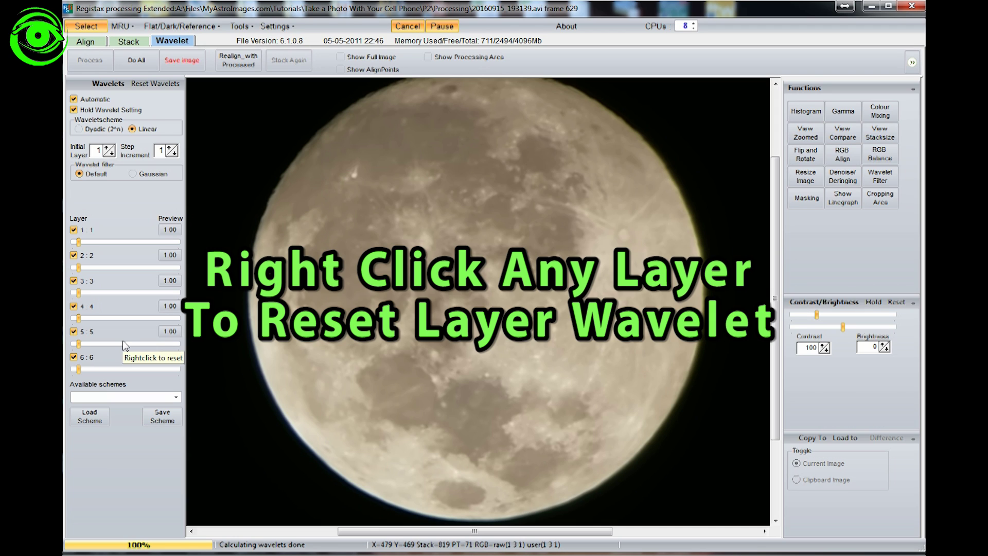
Step: Set wavelet layers 6, 5 and 3 sharpening to 1.4 and layer 2 to 1.2
{"action": "right_click", "coordinate": [88, 371]}
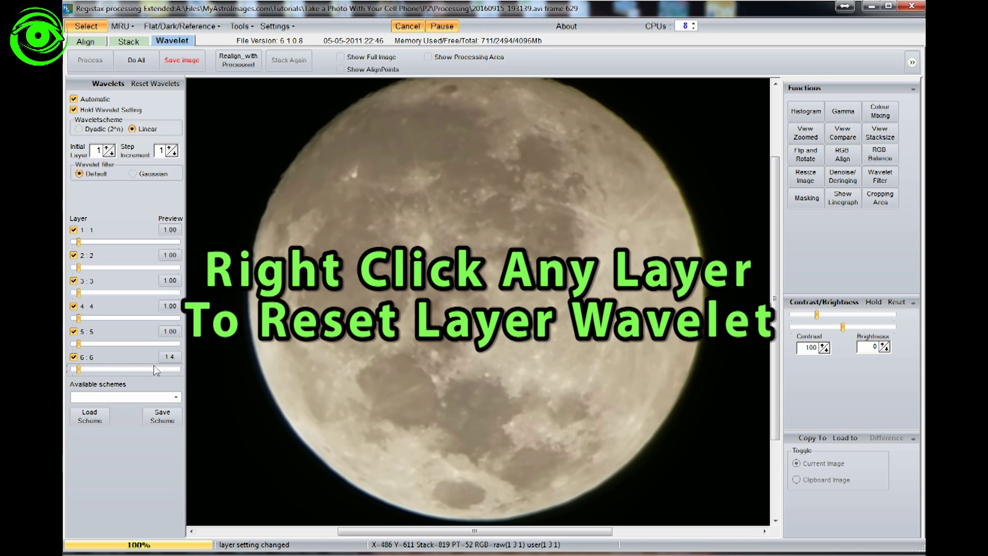
{"action": "right_click", "coordinate": [80, 344]}
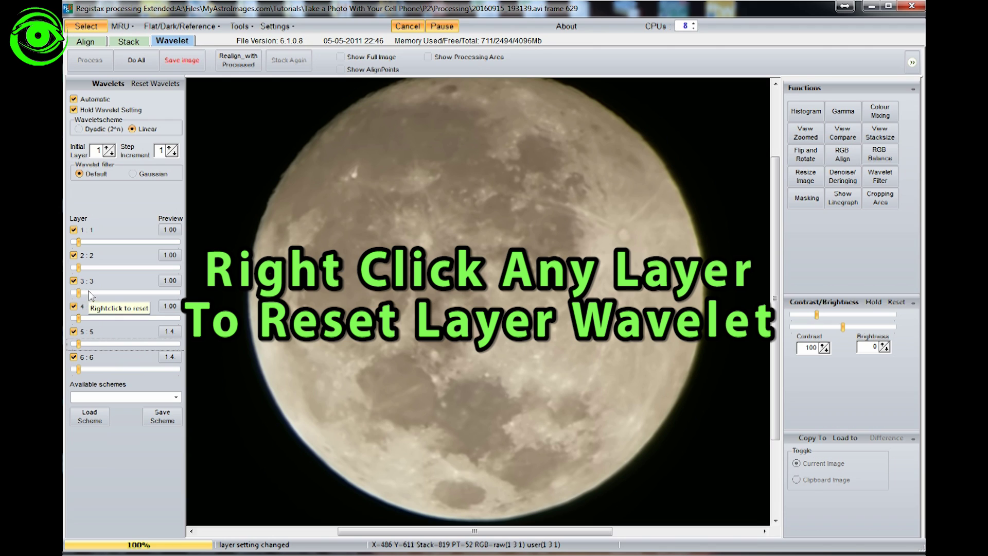
{"action": "right_click", "coordinate": [86, 294]}
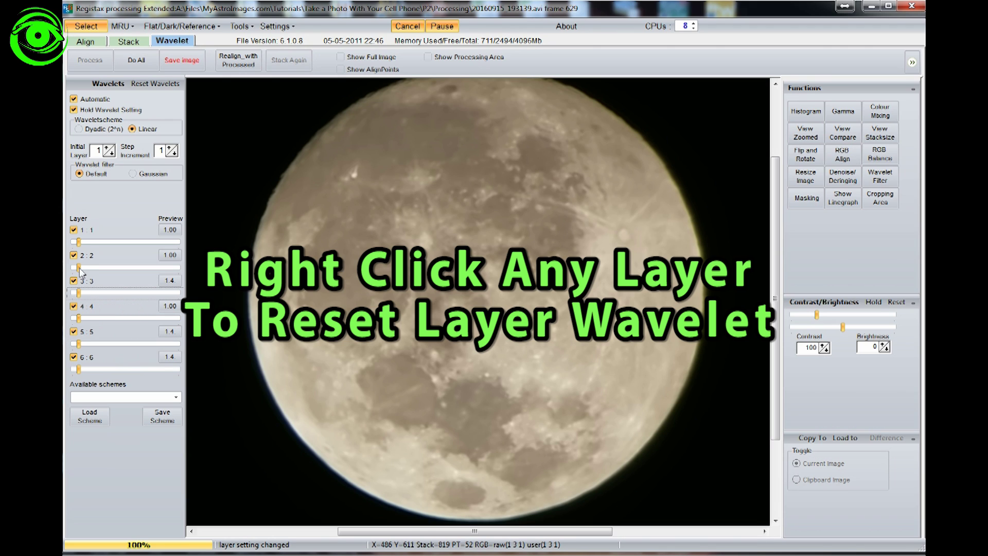
{"action": "right_click", "coordinate": [92, 269]}
{"action": "right_click", "coordinate": [92, 268]}
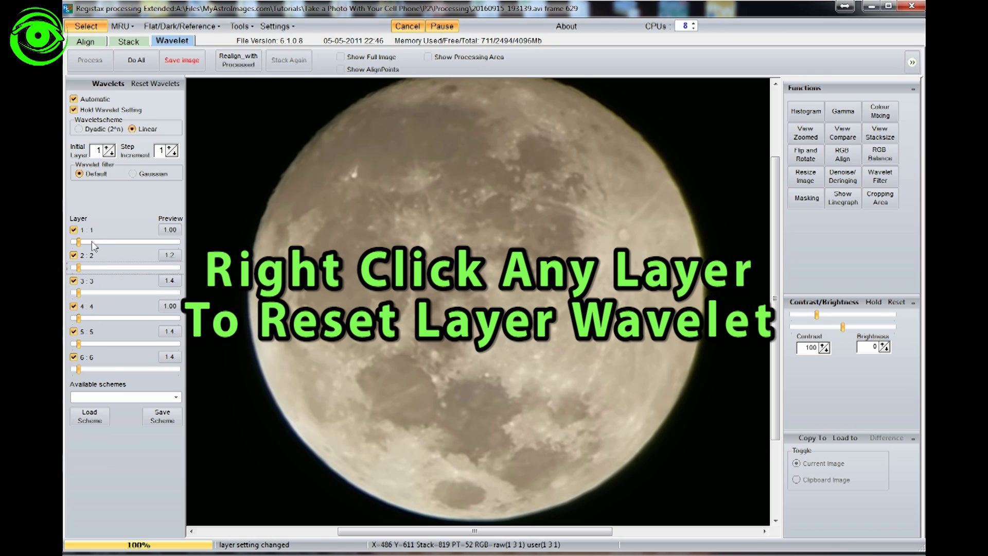
Step: Reset wavelet layer 1, then raise its sharpening from 1.8 up to about 22
{"action": "right_click", "coordinate": [93, 245]}
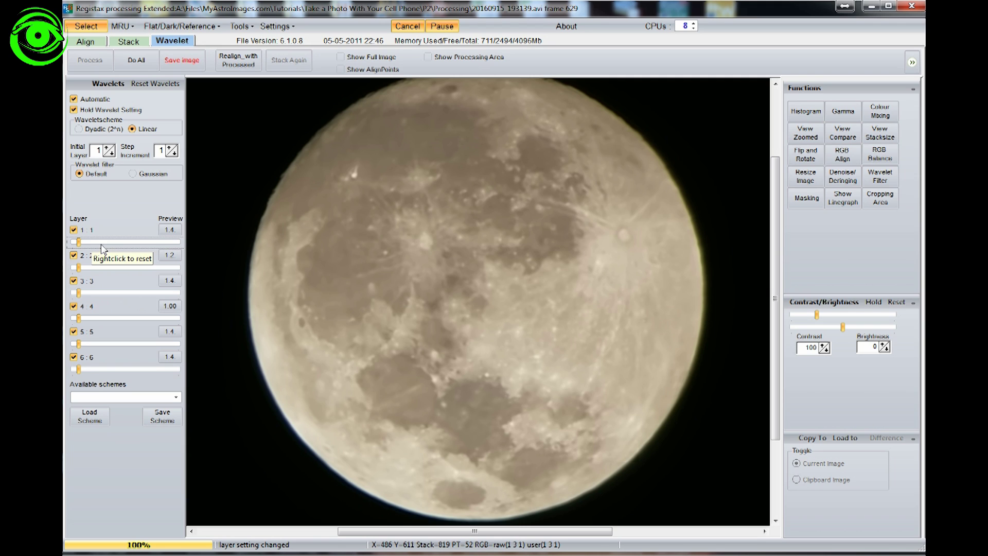
{"action": "left_click", "coordinate": [103, 247]}
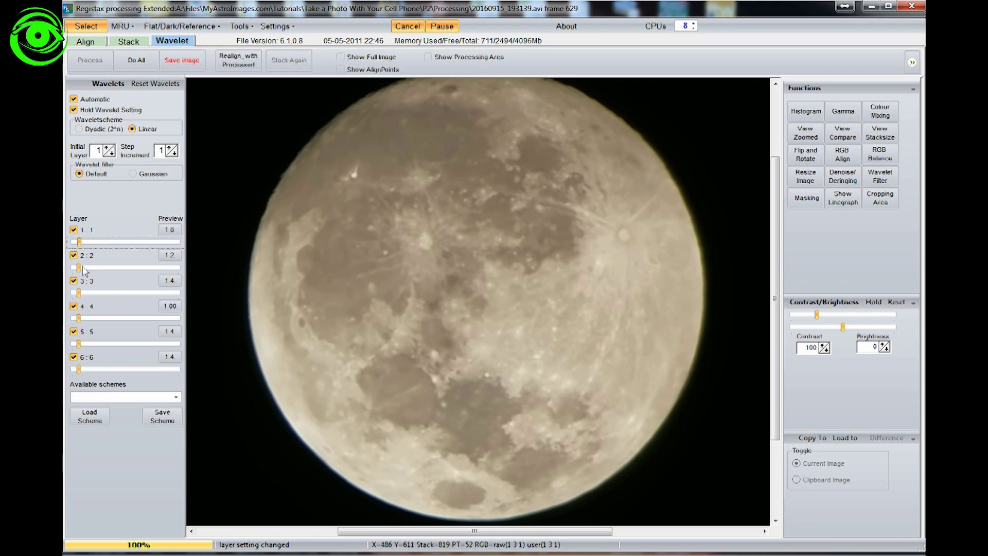
{"action": "left_click_drag", "start_coordinate": [79, 243], "coordinate": [101, 243]}
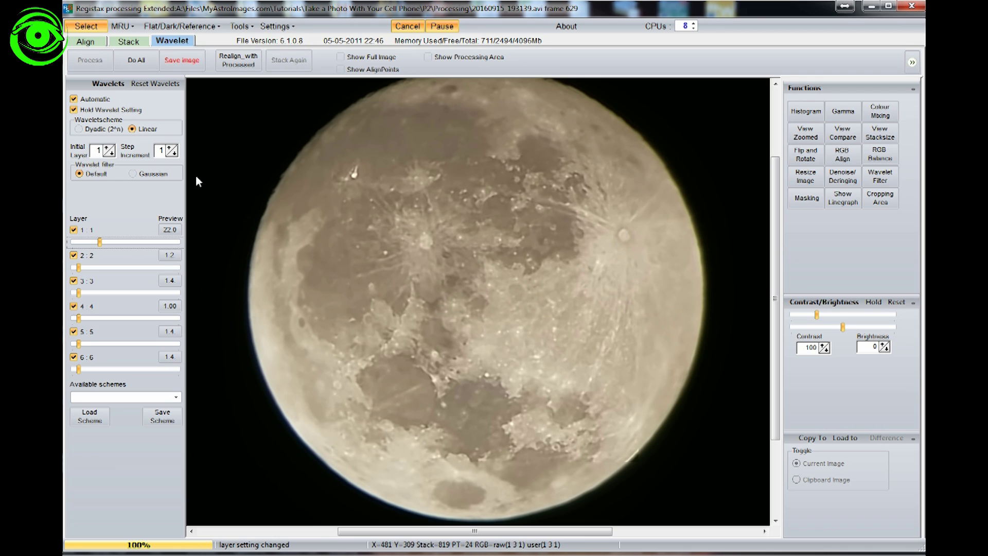
Step: Apply the layer 1 sharpening of 22.0 across the whole moon image
{"action": "left_click", "coordinate": [141, 69]}
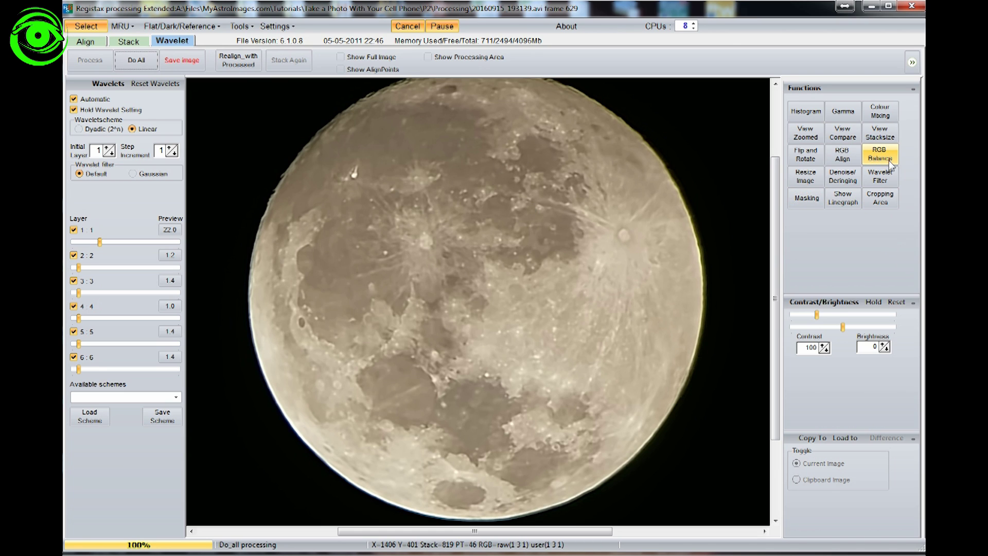
Step: Auto-balance the RGB channels to neutralise the yellow cast, then reprocess the full image
{"action": "left_click", "coordinate": [875, 152]}
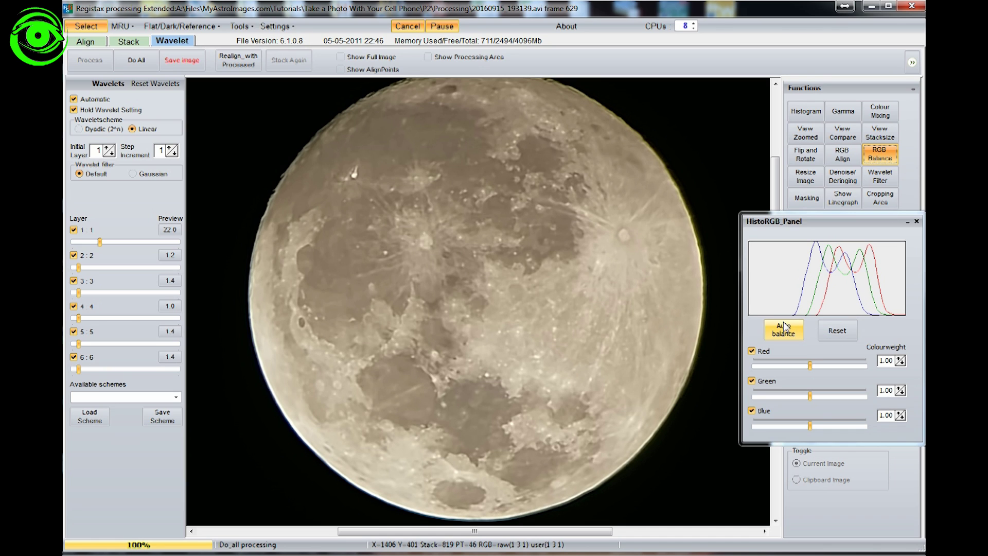
{"action": "left_click_drag", "start_coordinate": [794, 220], "coordinate": [731, 138]}
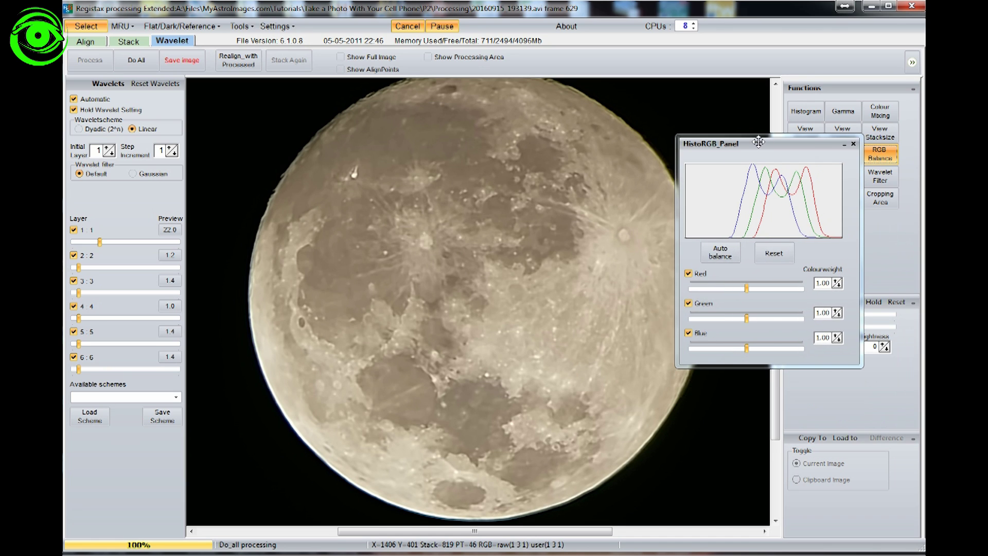
{"action": "left_click", "coordinate": [728, 258]}
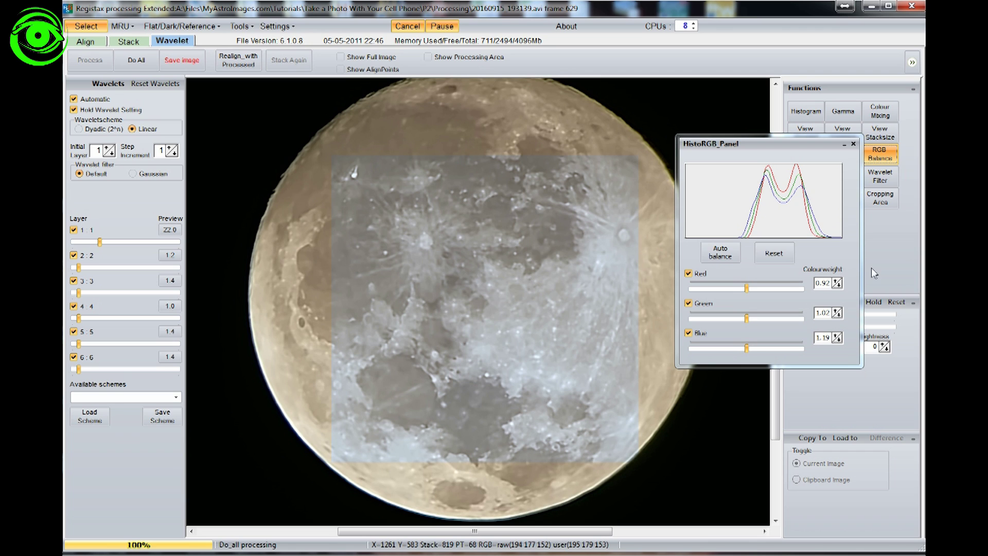
{"action": "left_click", "coordinate": [856, 145]}
{"action": "left_click", "coordinate": [146, 60]}
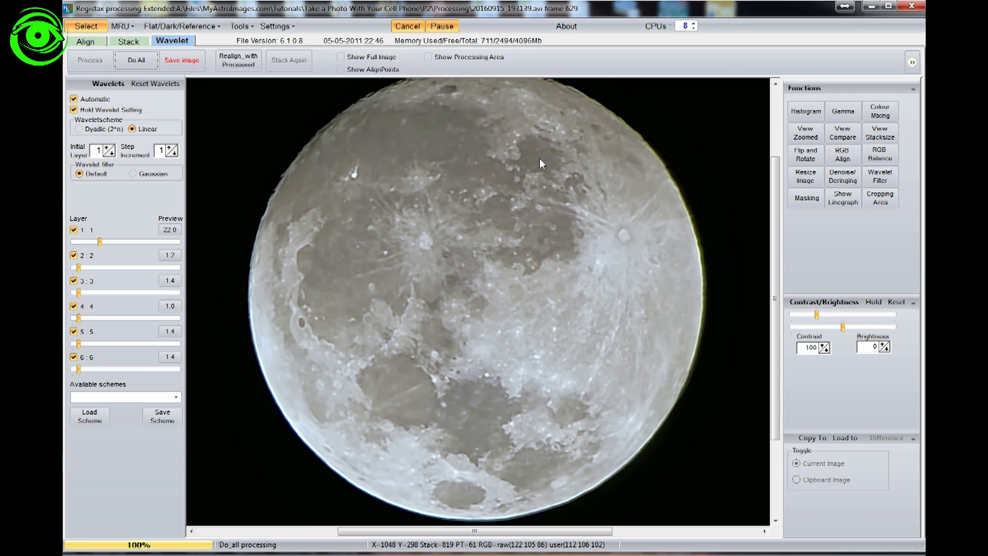
Step: Save the sharpened, colour-balanced moon image as moon-cell-phone.tif
{"action": "left_click", "coordinate": [180, 66]}
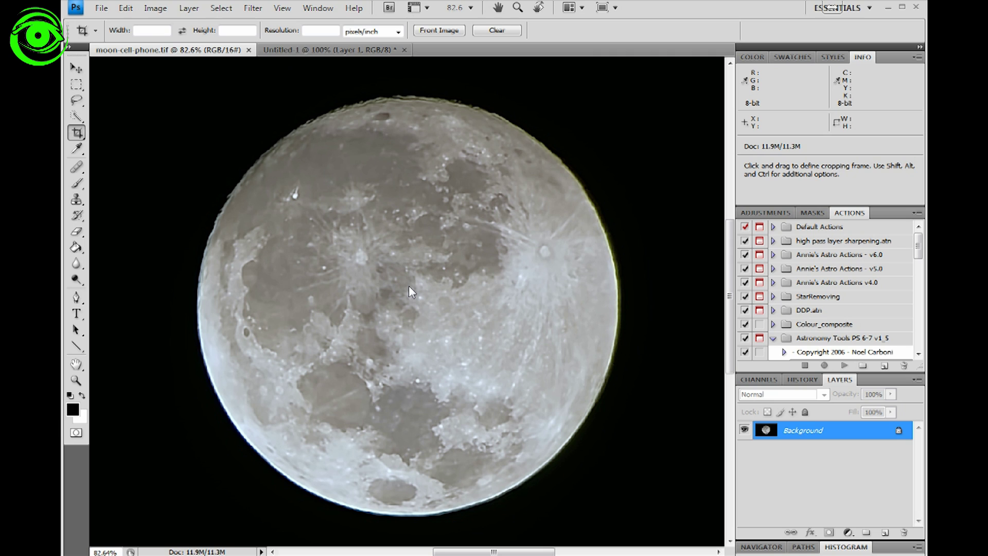
Step: Compare against the Untitled-1 original, then duplicate moon-cell-phone.tif's Background layer as Background copy
{"action": "left_click", "coordinate": [342, 51]}
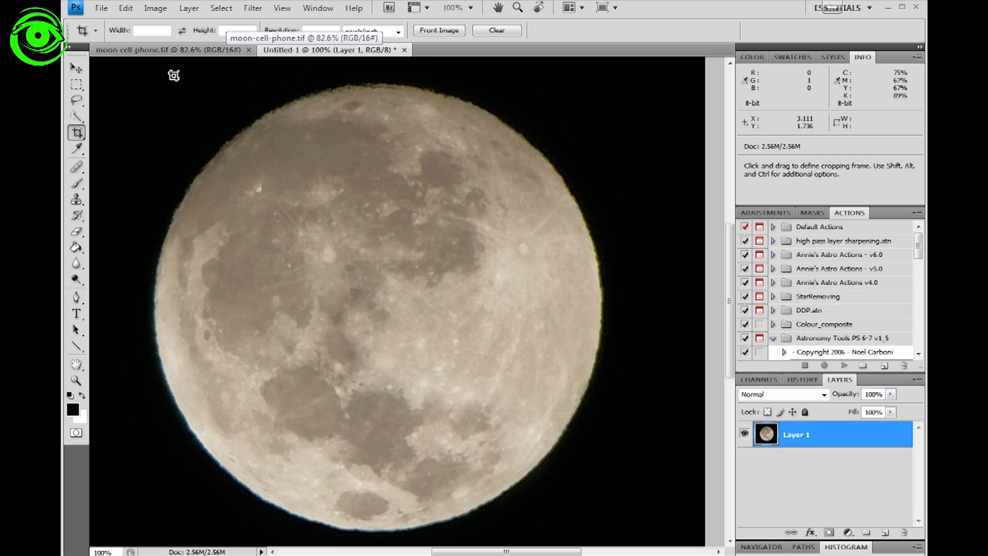
{"action": "left_click", "coordinate": [176, 50]}
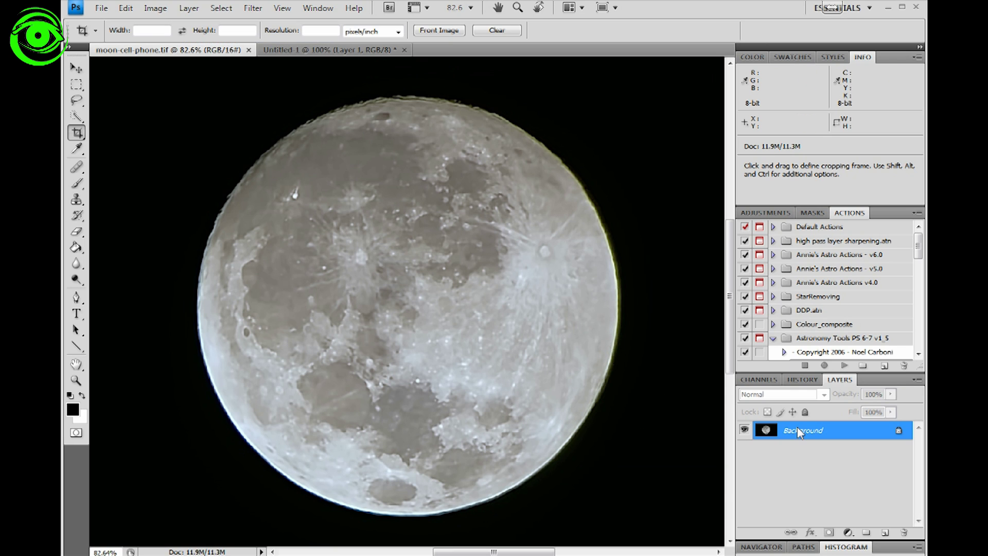
{"action": "left_click_drag", "start_coordinate": [797, 430], "coordinate": [887, 532]}
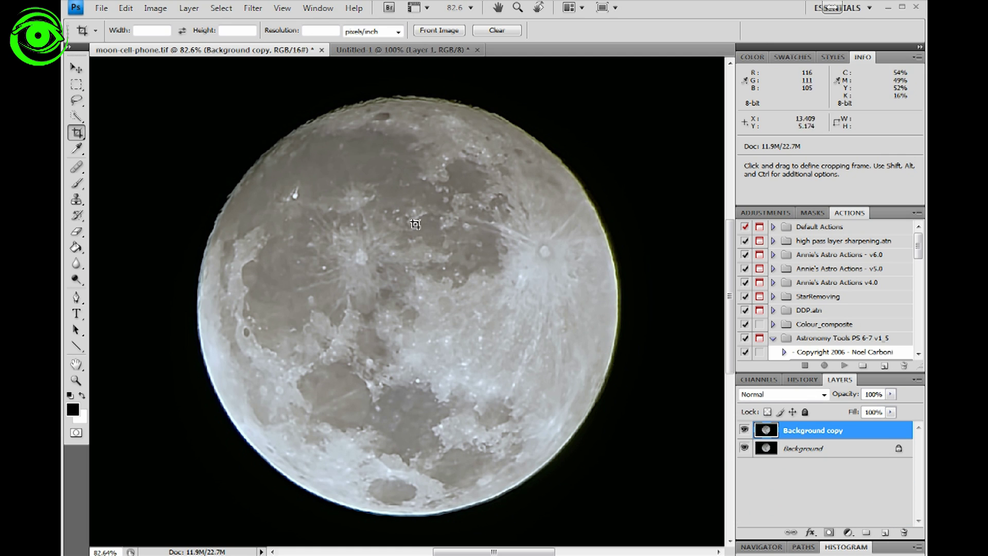
Step: View the moon at actual pixels and set Smart Sharpen to Amount 109%, Radius 9.8 px, Gaussian Blur
{"action": "key", "text": "ctrl+plus"}
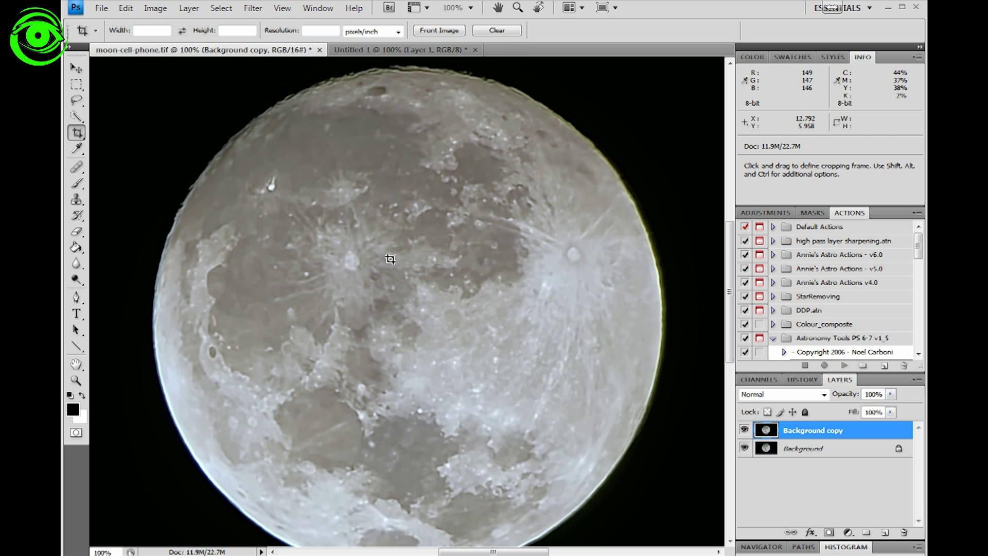
{"action": "scroll", "coordinate": [391, 259], "scroll_direction": "down", "scroll_amount": 1}
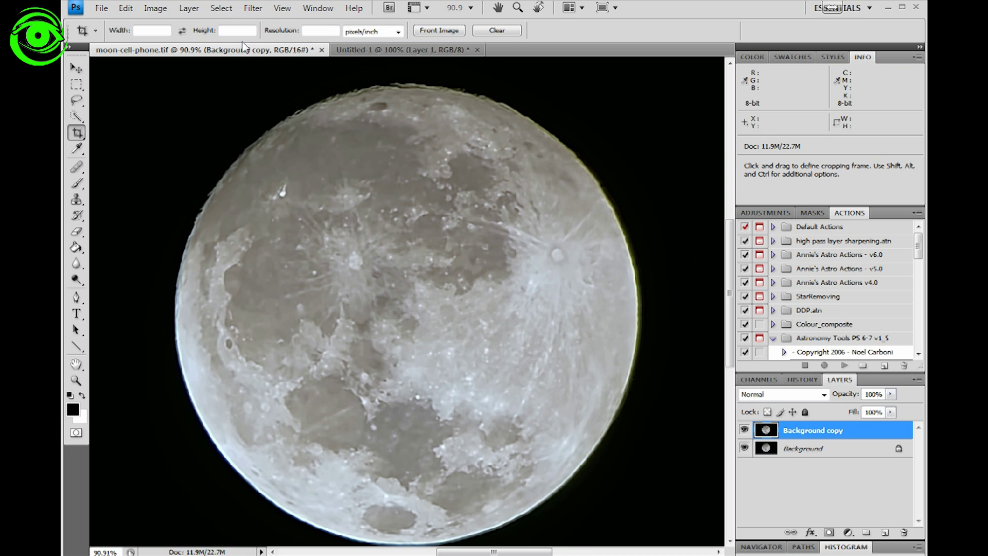
{"action": "left_click", "coordinate": [252, 10]}
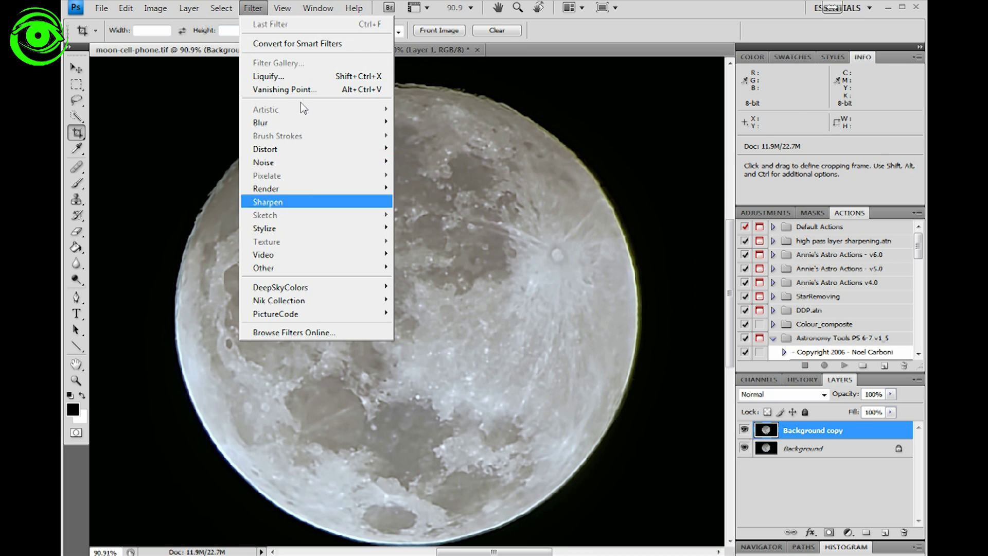
{"action": "mouse_move", "coordinate": [303, 206]}
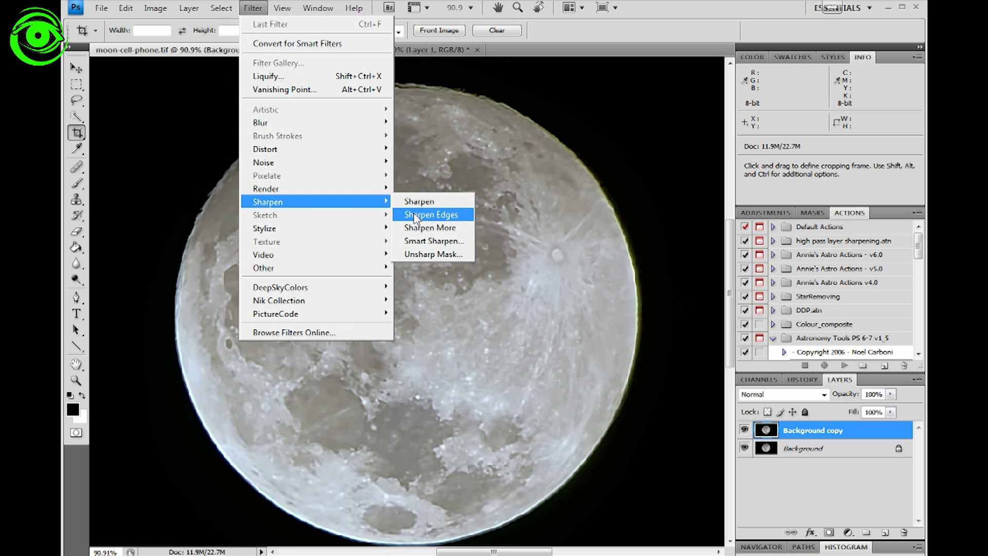
{"action": "left_click", "coordinate": [422, 242]}
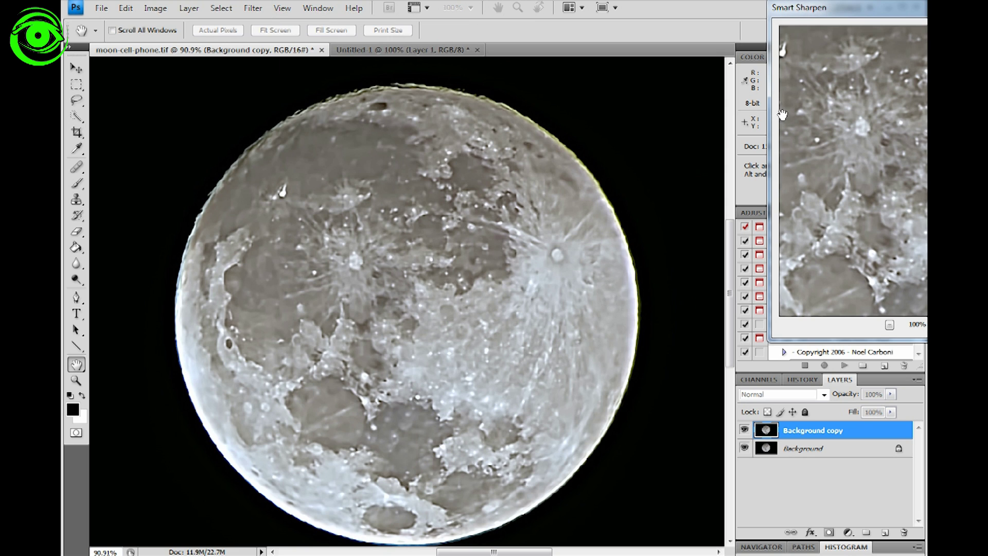
{"action": "left_click_drag", "start_coordinate": [924, 10], "coordinate": [516, 57]}
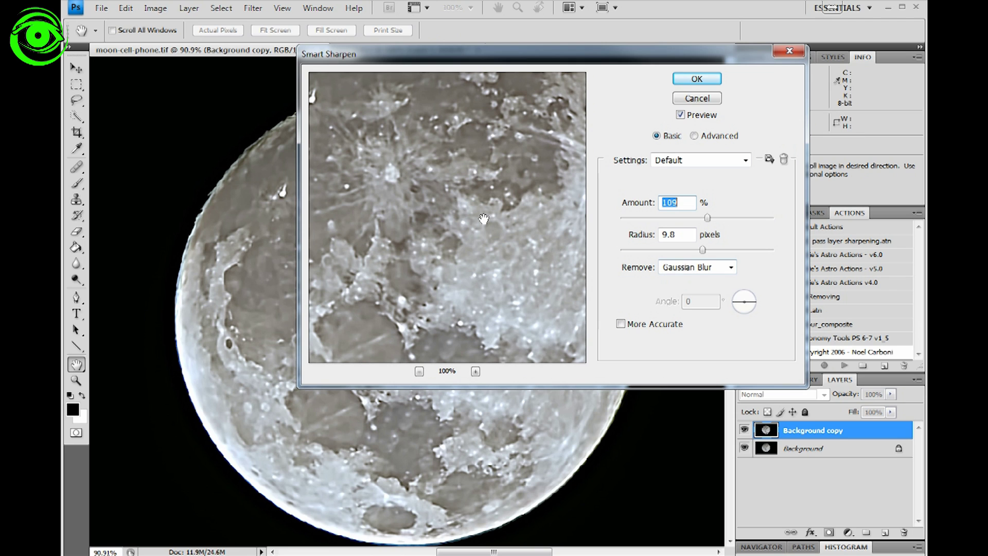
{"action": "left_click_drag", "start_coordinate": [594, 57], "coordinate": [631, 91]}
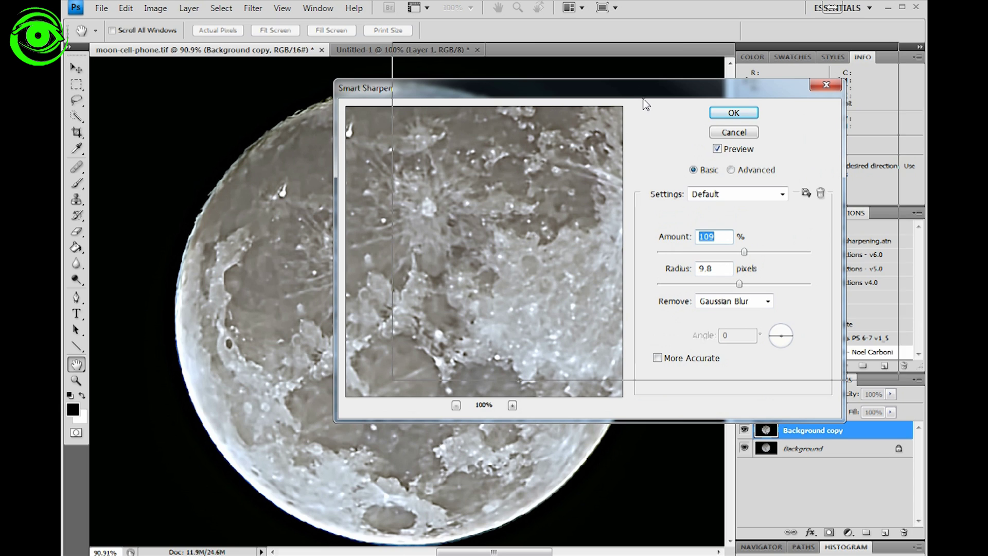
{"action": "left_click_drag", "start_coordinate": [676, 46], "coordinate": [679, 48]}
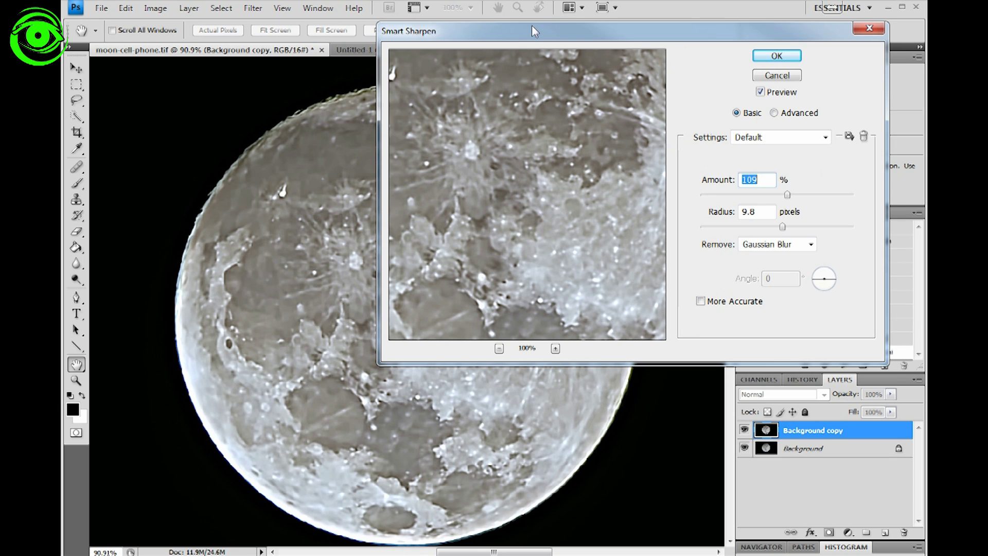
{"action": "left_click_drag", "start_coordinate": [530, 42], "coordinate": [555, 25]}
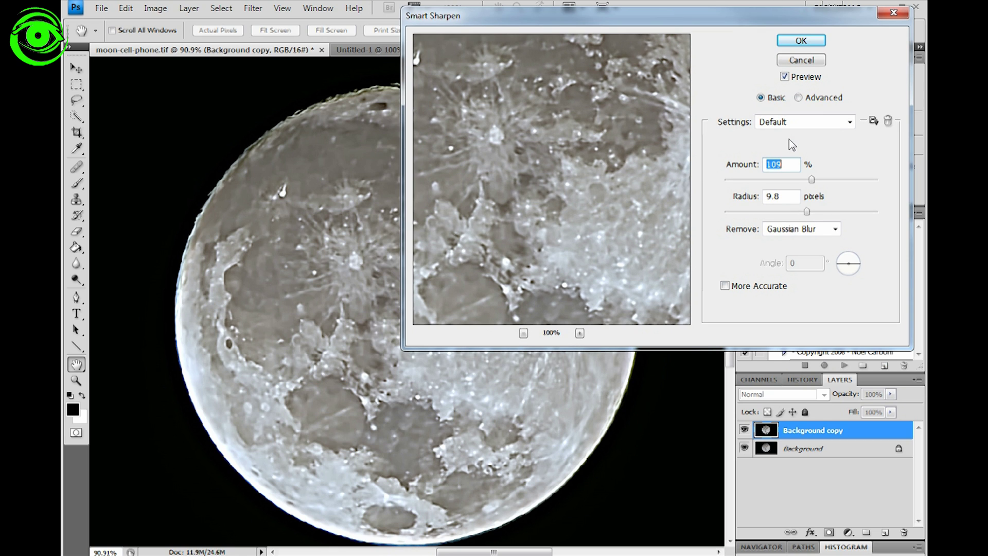
Step: Toggle the Smart Sharpen preview to compare, then apply the sharpening to Background copy
{"action": "left_click", "coordinate": [785, 77]}
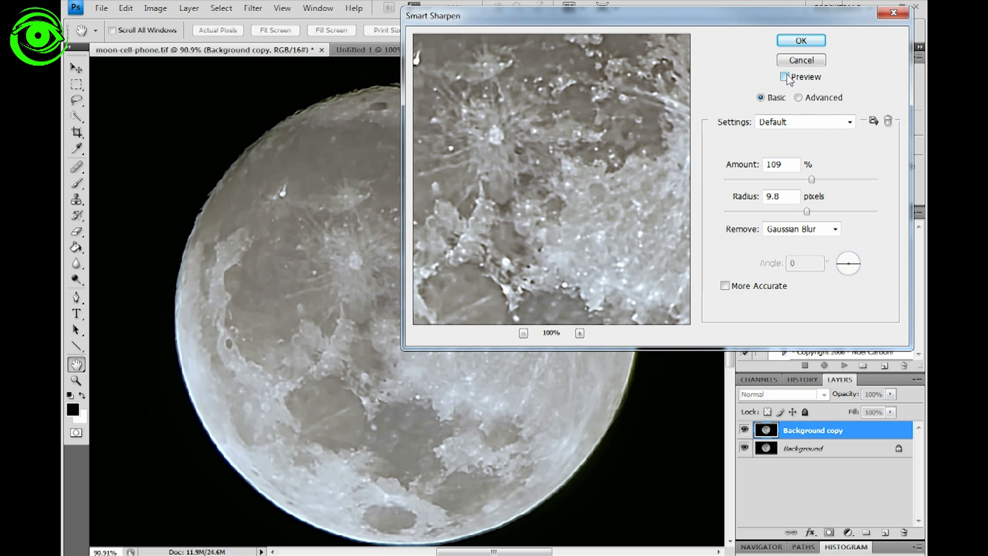
{"action": "left_click", "coordinate": [784, 76]}
{"action": "left_click", "coordinate": [784, 76]}
{"action": "left_click", "coordinate": [785, 77]}
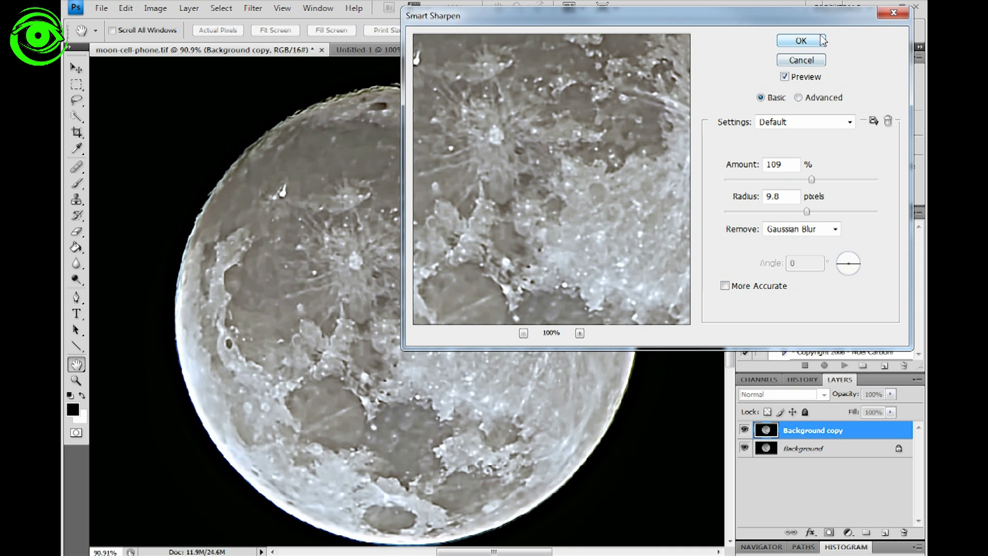
{"action": "left_click", "coordinate": [801, 40]}
{"action": "key", "text": "c"}
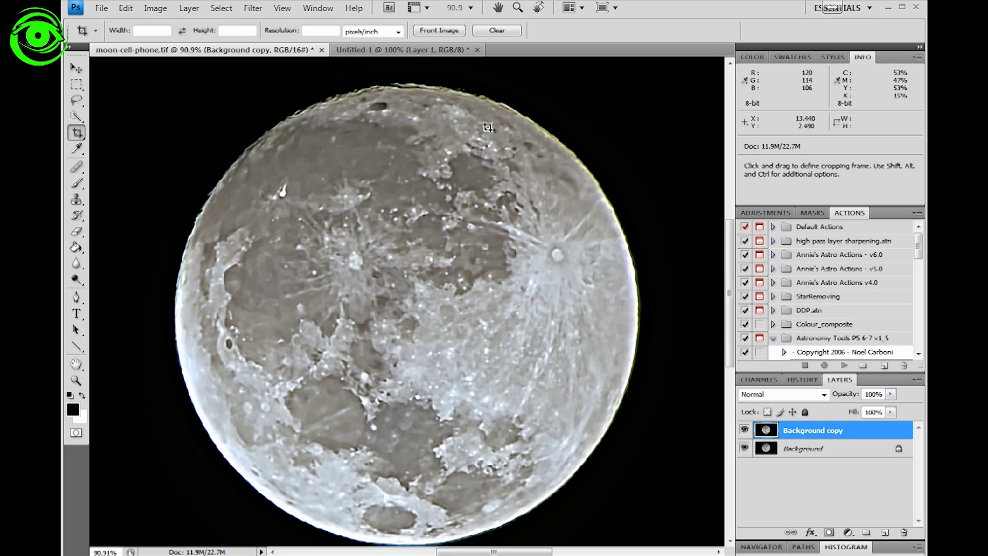
Step: Add a Hide All black layer mask to Background copy
{"action": "left_click", "coordinate": [188, 8]}
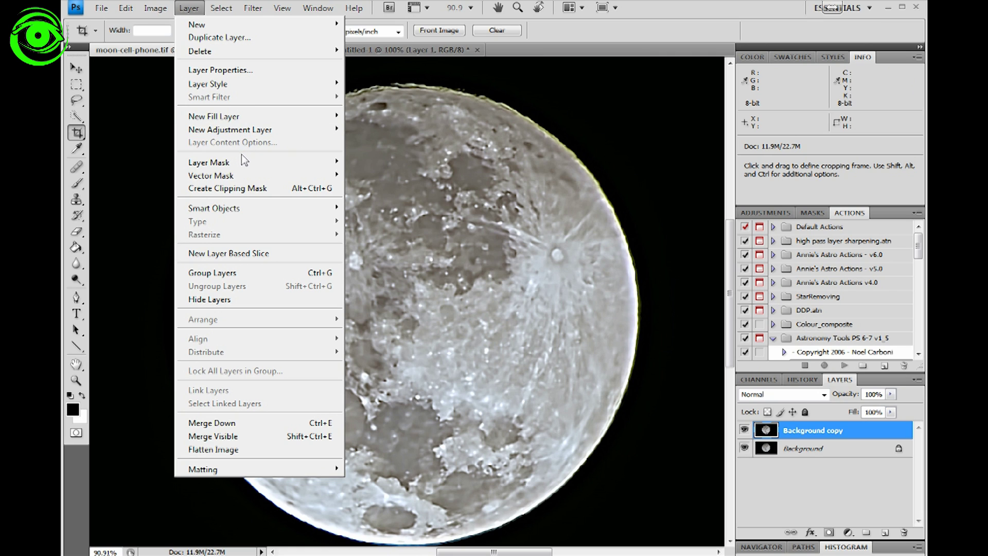
{"action": "mouse_move", "coordinate": [243, 164]}
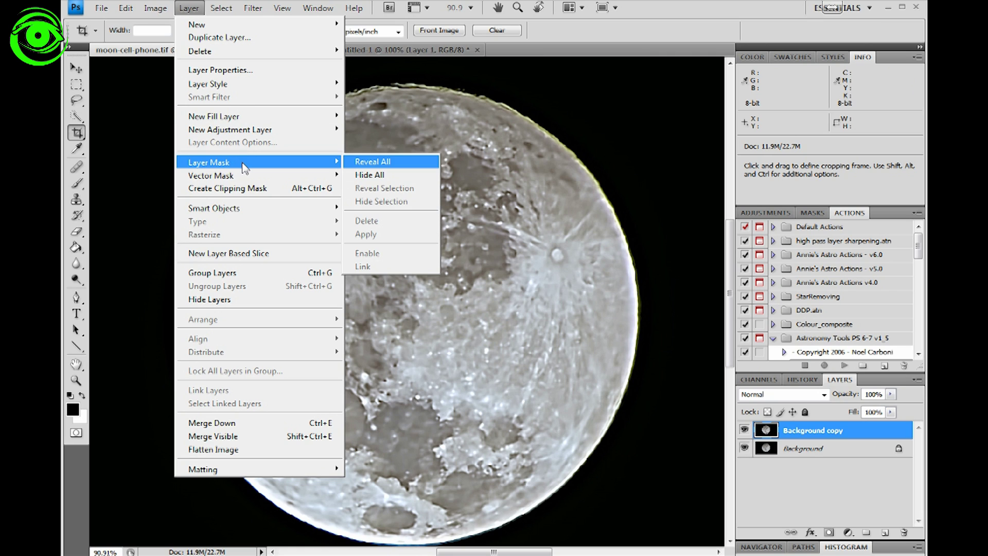
{"action": "left_click", "coordinate": [370, 175]}
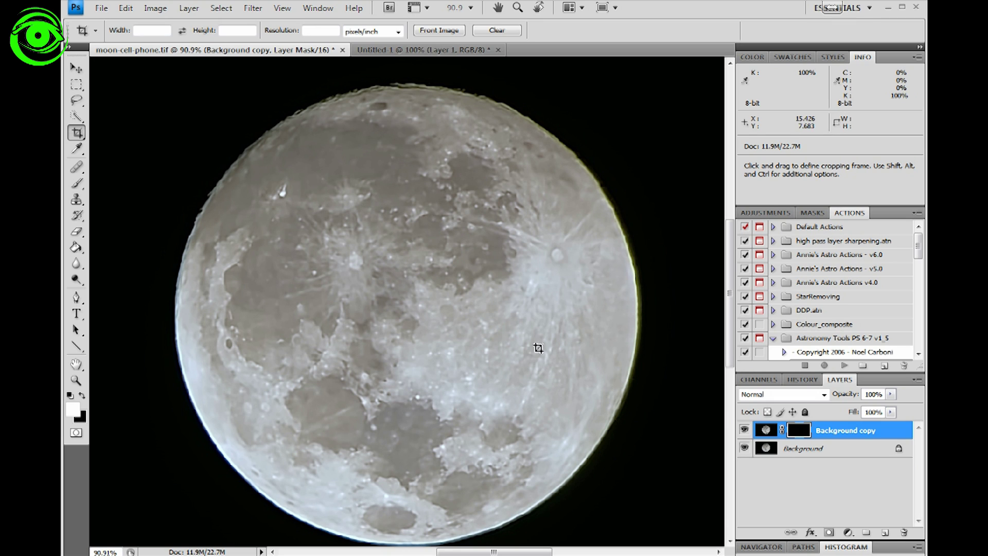
Step: Duplicate Background as Background copy 2, then select Background copy's mask thumbnail
{"action": "left_click", "coordinate": [827, 450]}
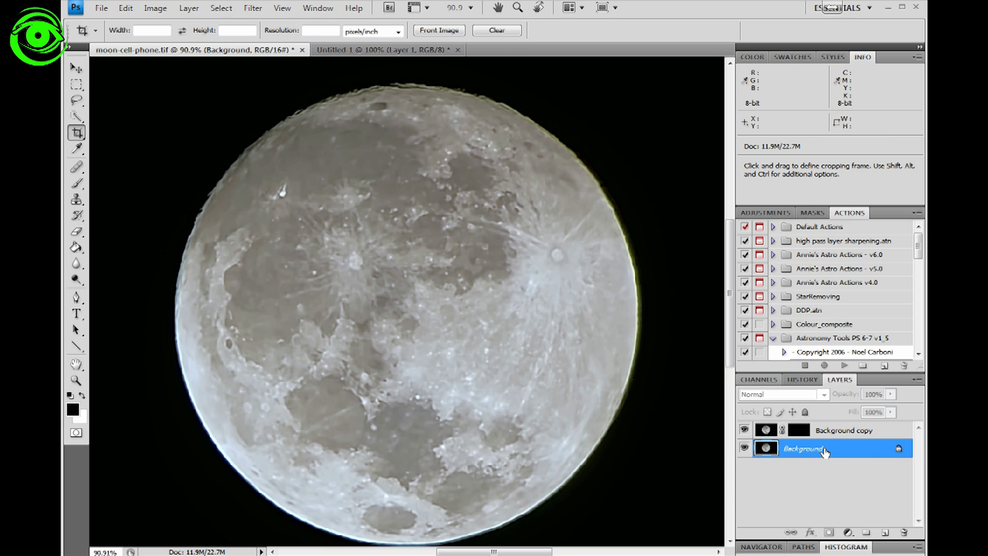
{"action": "left_click_drag", "start_coordinate": [825, 452], "coordinate": [878, 531]}
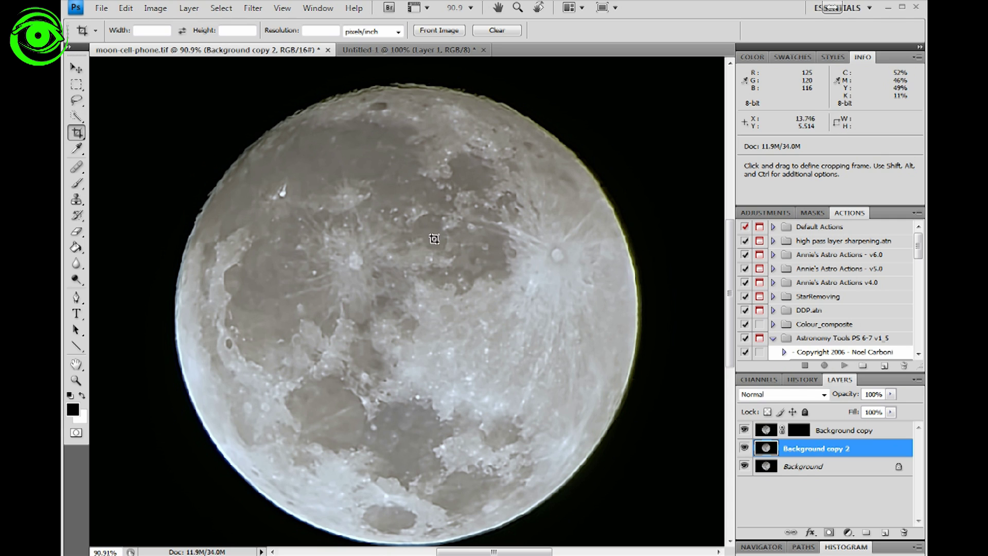
{"action": "left_click", "coordinate": [794, 433]}
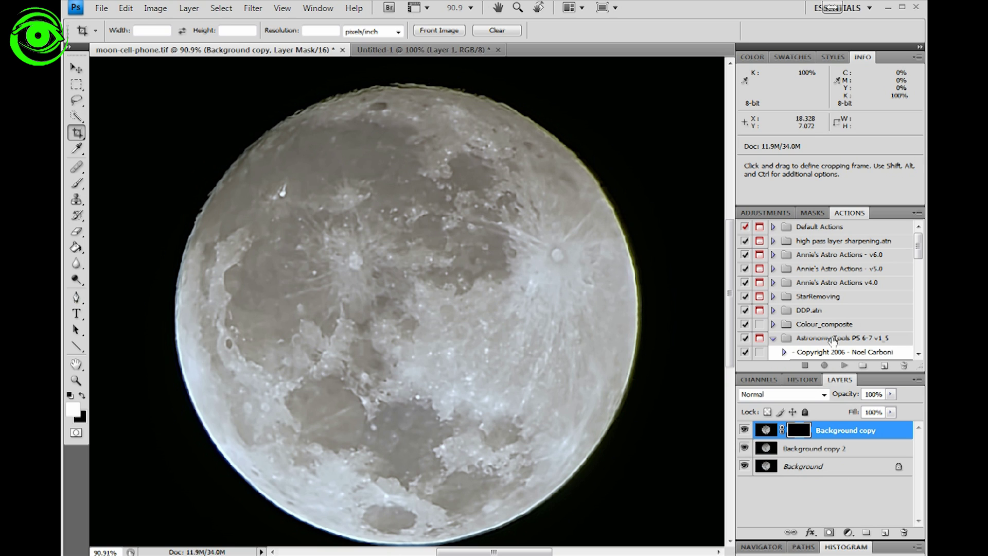
Step: With a 90-pixel white brush, paint the mask over Copernicus crater and its rim
{"action": "left_click", "coordinate": [77, 184]}
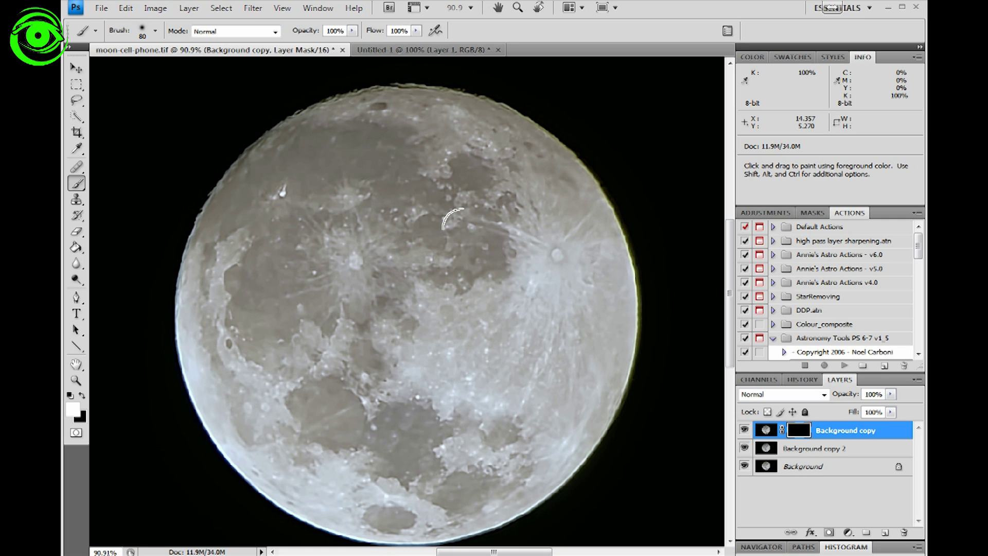
{"action": "key", "text": "]"}
{"action": "key", "text": "bracketleft"}
{"action": "left_click", "coordinate": [359, 258]}
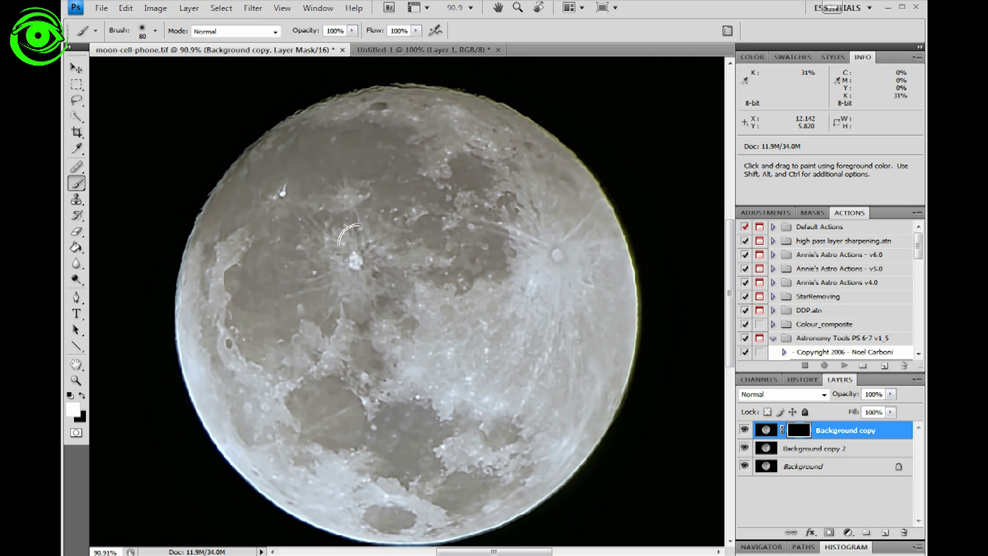
{"action": "mouse_move", "coordinate": [355, 227]}
{"action": "left_mouse_down"}
{"action": "mouse_move", "coordinate": [329, 179]}
{"action": "mouse_move", "coordinate": [350, 235]}
{"action": "mouse_move", "coordinate": [326, 254]}
{"action": "mouse_move", "coordinate": [301, 216]}
{"action": "mouse_move", "coordinate": [280, 276]}
{"action": "mouse_move", "coordinate": [318, 268]}
{"action": "mouse_move", "coordinate": [341, 322]}
{"action": "mouse_move", "coordinate": [346, 248]}
{"action": "mouse_move", "coordinate": [380, 269]}
{"action": "mouse_move", "coordinate": [388, 246]}
{"action": "mouse_move", "coordinate": [363, 219]}
{"action": "mouse_move", "coordinate": [401, 201]}
{"action": "mouse_move", "coordinate": [305, 184]}
{"action": "mouse_move", "coordinate": [303, 240]}
{"action": "mouse_move", "coordinate": [277, 252]}
{"action": "mouse_move", "coordinate": [303, 292]}
{"action": "mouse_move", "coordinate": [321, 273]}
{"action": "mouse_move", "coordinate": [339, 306]}
{"action": "mouse_move", "coordinate": [365, 278]}
{"action": "mouse_move", "coordinate": [323, 326]}
{"action": "mouse_move", "coordinate": [351, 282]}
{"action": "mouse_move", "coordinate": [342, 329]}
{"action": "mouse_move", "coordinate": [314, 304]}
{"action": "mouse_move", "coordinate": [332, 276]}
{"action": "mouse_move", "coordinate": [364, 281]}
{"action": "left_mouse_up"}
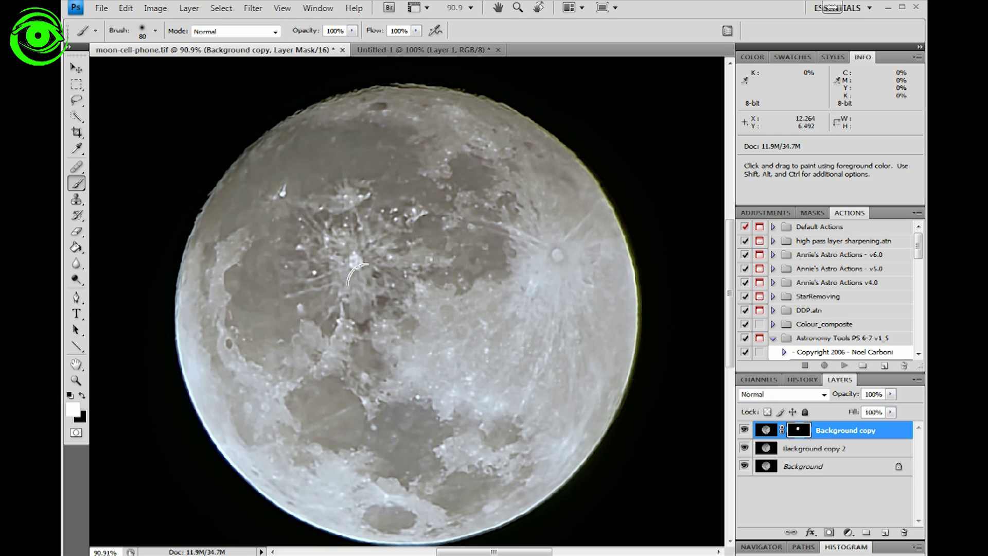
Step: Extend the revealed sharpening across the maria, the northern limb and the lower-right moon
{"action": "mouse_move", "coordinate": [448, 210]}
{"action": "left_mouse_down"}
{"action": "mouse_move", "coordinate": [543, 215]}
{"action": "mouse_move", "coordinate": [456, 224]}
{"action": "mouse_move", "coordinate": [518, 236]}
{"action": "mouse_move", "coordinate": [583, 270]}
{"action": "mouse_move", "coordinate": [557, 255]}
{"action": "mouse_move", "coordinate": [519, 186]}
{"action": "mouse_move", "coordinate": [556, 263]}
{"action": "mouse_move", "coordinate": [533, 209]}
{"action": "mouse_move", "coordinate": [480, 153]}
{"action": "mouse_move", "coordinate": [440, 179]}
{"action": "mouse_move", "coordinate": [513, 215]}
{"action": "mouse_move", "coordinate": [525, 231]}
{"action": "mouse_move", "coordinate": [567, 224]}
{"action": "mouse_move", "coordinate": [544, 229]}
{"action": "mouse_move", "coordinate": [562, 258]}
{"action": "mouse_move", "coordinate": [581, 260]}
{"action": "mouse_move", "coordinate": [437, 285]}
{"action": "mouse_move", "coordinate": [444, 240]}
{"action": "mouse_move", "coordinate": [427, 220]}
{"action": "mouse_move", "coordinate": [448, 186]}
{"action": "mouse_move", "coordinate": [429, 180]}
{"action": "mouse_move", "coordinate": [315, 389]}
{"action": "mouse_move", "coordinate": [360, 365]}
{"action": "mouse_move", "coordinate": [361, 340]}
{"action": "mouse_move", "coordinate": [382, 386]}
{"action": "mouse_move", "coordinate": [341, 375]}
{"action": "mouse_move", "coordinate": [305, 399]}
{"action": "mouse_move", "coordinate": [306, 418]}
{"action": "mouse_move", "coordinate": [319, 439]}
{"action": "mouse_move", "coordinate": [372, 424]}
{"action": "mouse_move", "coordinate": [370, 409]}
{"action": "mouse_move", "coordinate": [358, 443]}
{"action": "mouse_move", "coordinate": [374, 478]}
{"action": "mouse_move", "coordinate": [438, 470]}
{"action": "mouse_move", "coordinate": [452, 435]}
{"action": "mouse_move", "coordinate": [405, 415]}
{"action": "mouse_move", "coordinate": [375, 419]}
{"action": "mouse_move", "coordinate": [458, 427]}
{"action": "mouse_move", "coordinate": [410, 484]}
{"action": "mouse_move", "coordinate": [435, 499]}
{"action": "mouse_move", "coordinate": [498, 475]}
{"action": "mouse_move", "coordinate": [485, 421]}
{"action": "left_mouse_up"}
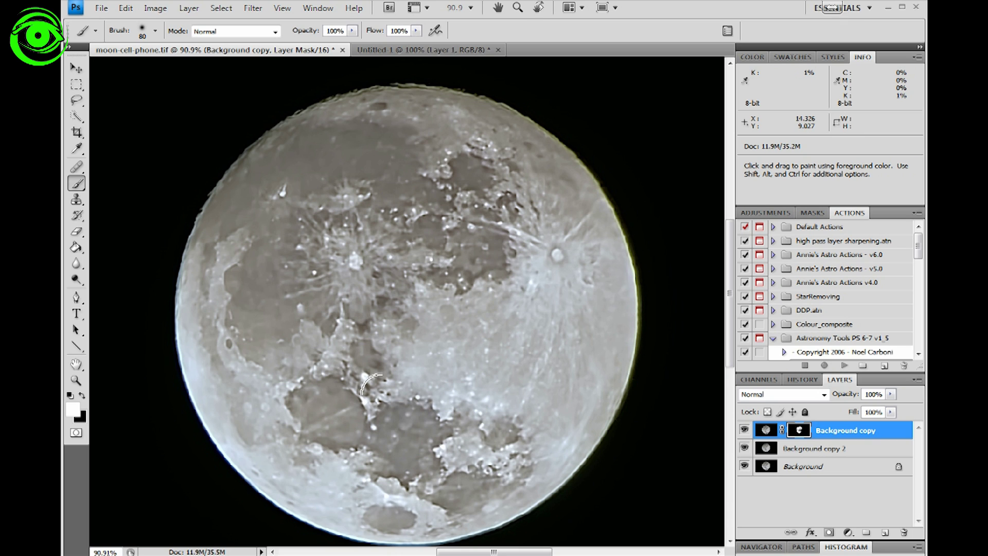
{"action": "mouse_move", "coordinate": [371, 386]}
{"action": "left_mouse_down"}
{"action": "mouse_move", "coordinate": [327, 317]}
{"action": "mouse_move", "coordinate": [282, 354]}
{"action": "mouse_move", "coordinate": [251, 344]}
{"action": "mouse_move", "coordinate": [232, 277]}
{"action": "mouse_move", "coordinate": [201, 232]}
{"action": "mouse_move", "coordinate": [215, 282]}
{"action": "mouse_move", "coordinate": [210, 248]}
{"action": "left_mouse_up"}
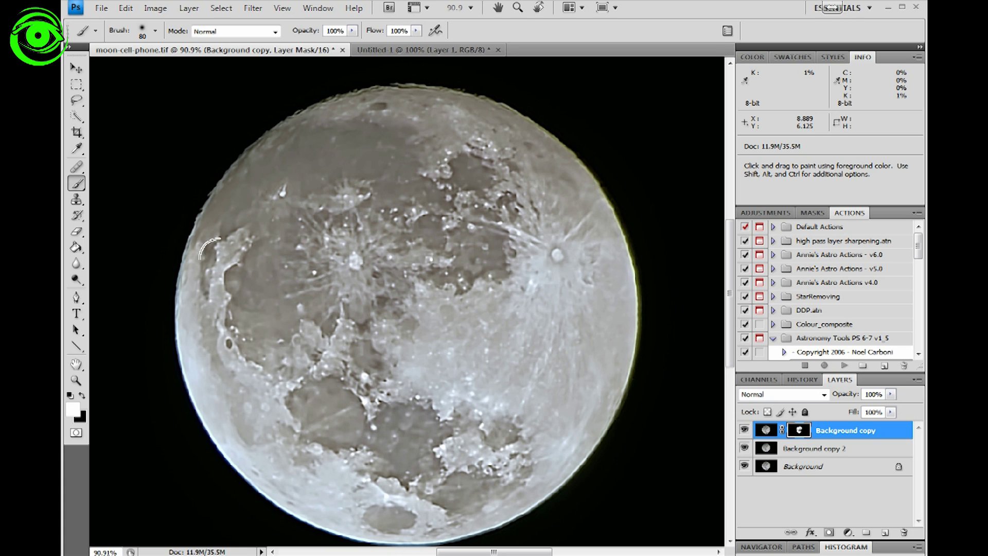
{"action": "mouse_move", "coordinate": [374, 83]}
{"action": "left_mouse_down"}
{"action": "mouse_move", "coordinate": [381, 103]}
{"action": "mouse_move", "coordinate": [340, 110]}
{"action": "mouse_move", "coordinate": [381, 156]}
{"action": "mouse_move", "coordinate": [342, 195]}
{"action": "mouse_move", "coordinate": [499, 376]}
{"action": "mouse_move", "coordinate": [530, 375]}
{"action": "left_mouse_up"}
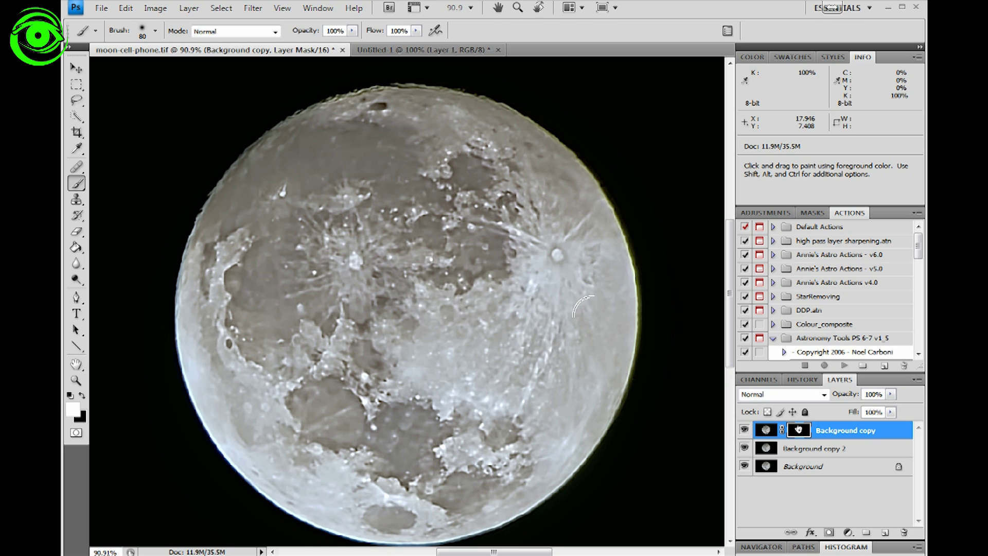
{"action": "left_click_drag", "start_coordinate": [569, 319], "coordinate": [587, 383]}
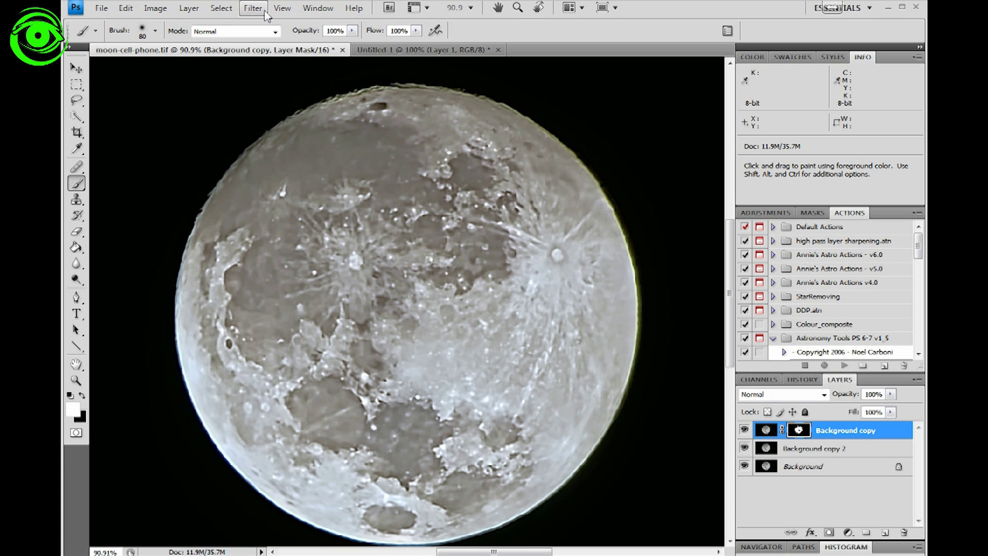
Step: Bring up Gaussian Blur for the Background copy mask and zoom its preview out
{"action": "left_click", "coordinate": [246, 10]}
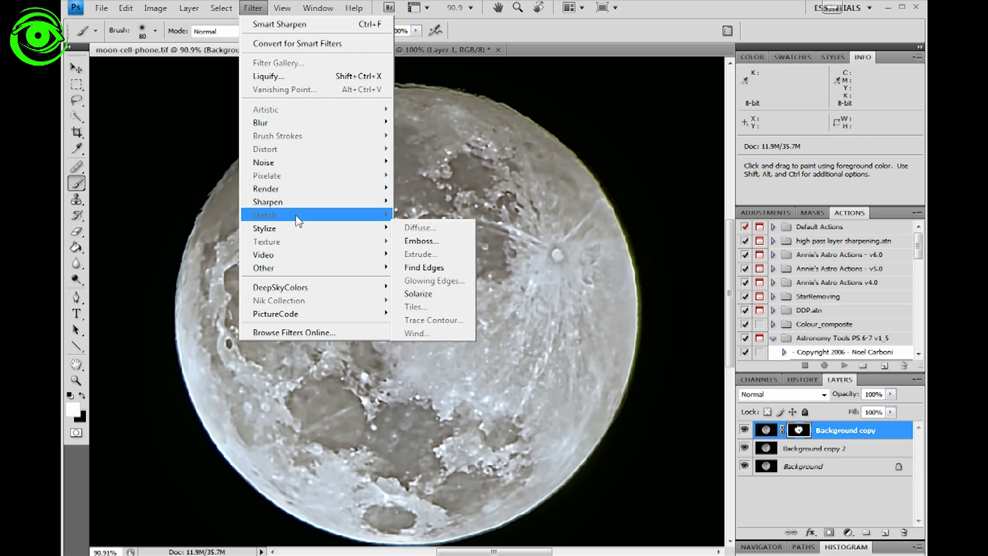
{"action": "mouse_move", "coordinate": [286, 126]}
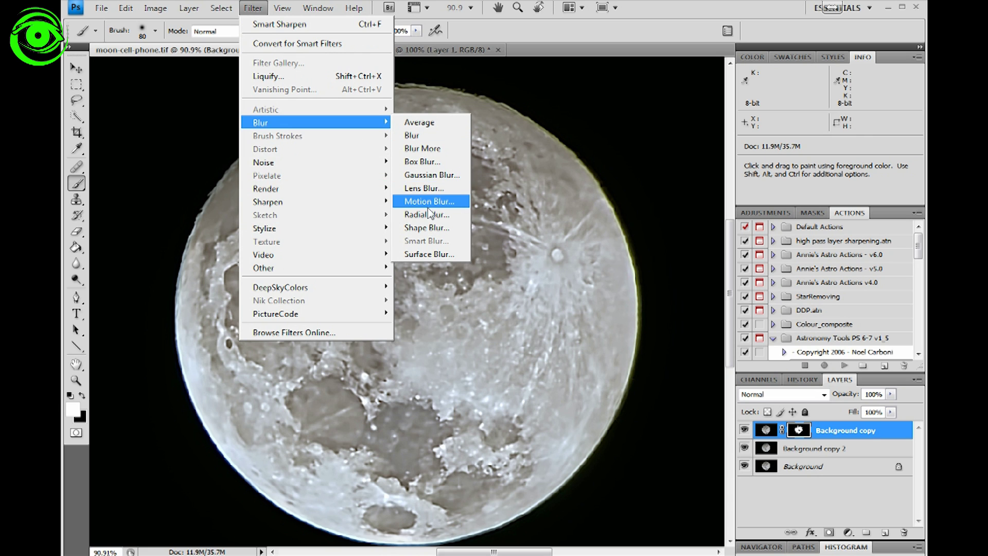
{"action": "left_click", "coordinate": [431, 175]}
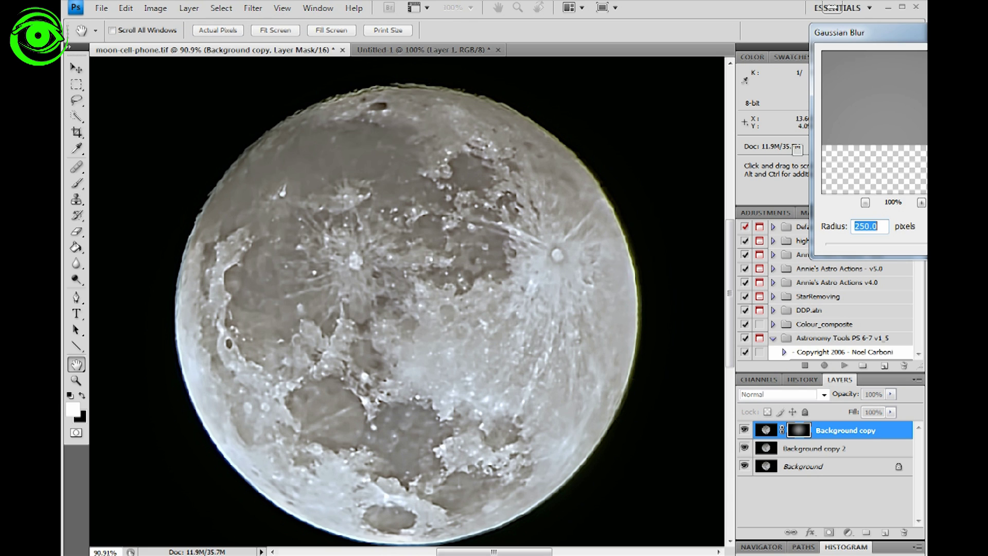
{"action": "left_click_drag", "start_coordinate": [909, 32], "coordinate": [562, 106]}
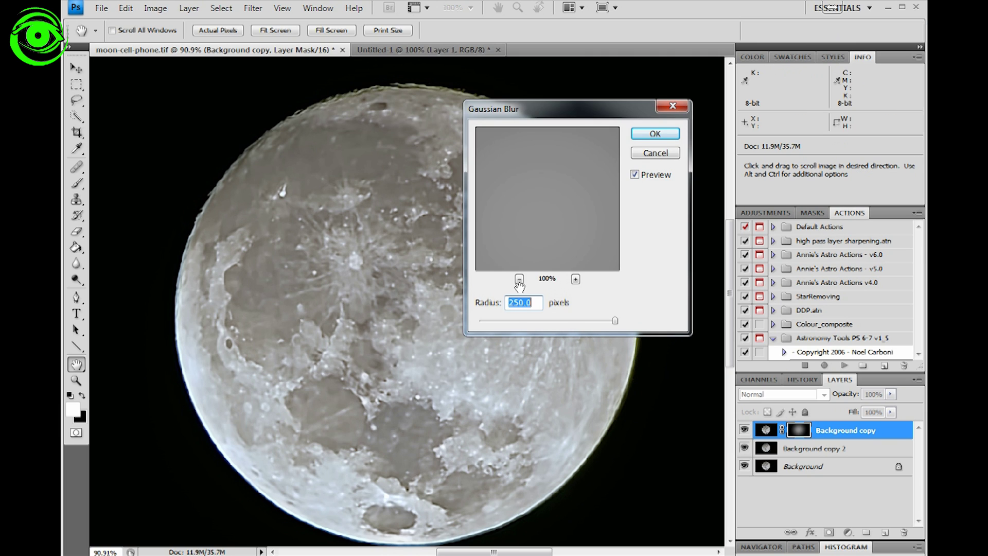
{"action": "left_click", "coordinate": [519, 279]}
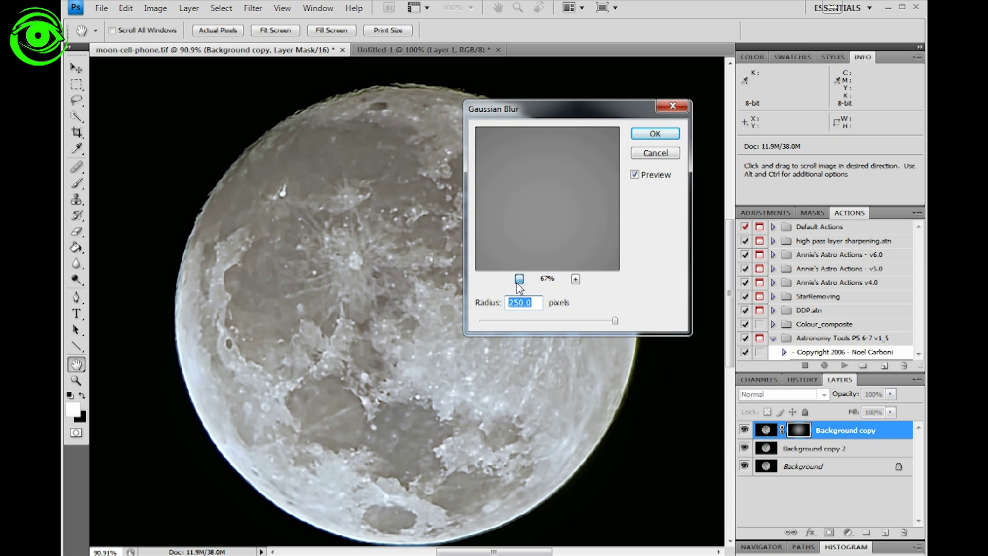
{"action": "left_click", "coordinate": [519, 279]}
{"action": "left_click", "coordinate": [519, 279]}
{"action": "left_click", "coordinate": [519, 279]}
{"action": "left_click", "coordinate": [519, 279]}
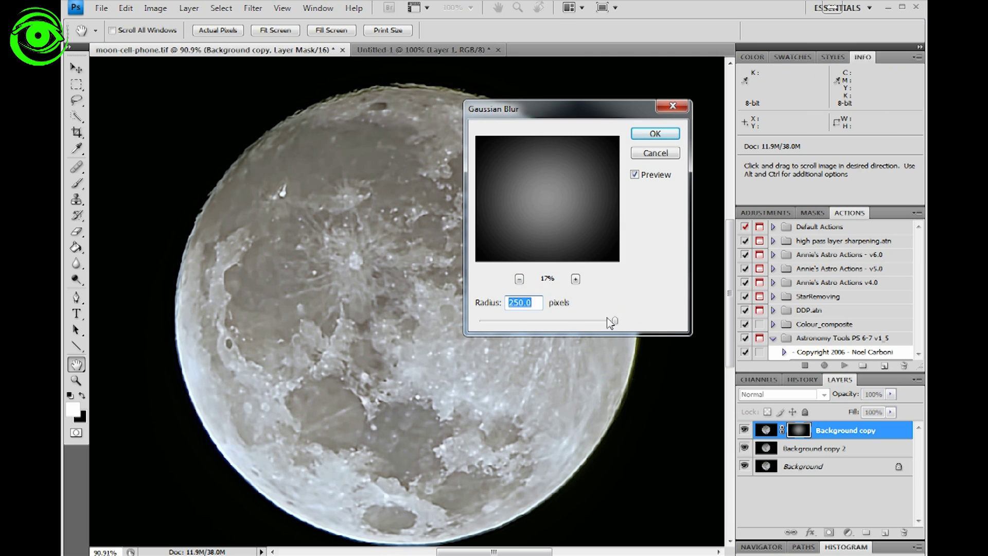
Step: Set the Gaussian Blur radius to 39.2 pixels and apply it to the mask
{"action": "left_click_drag", "start_coordinate": [614, 325], "coordinate": [547, 325]}
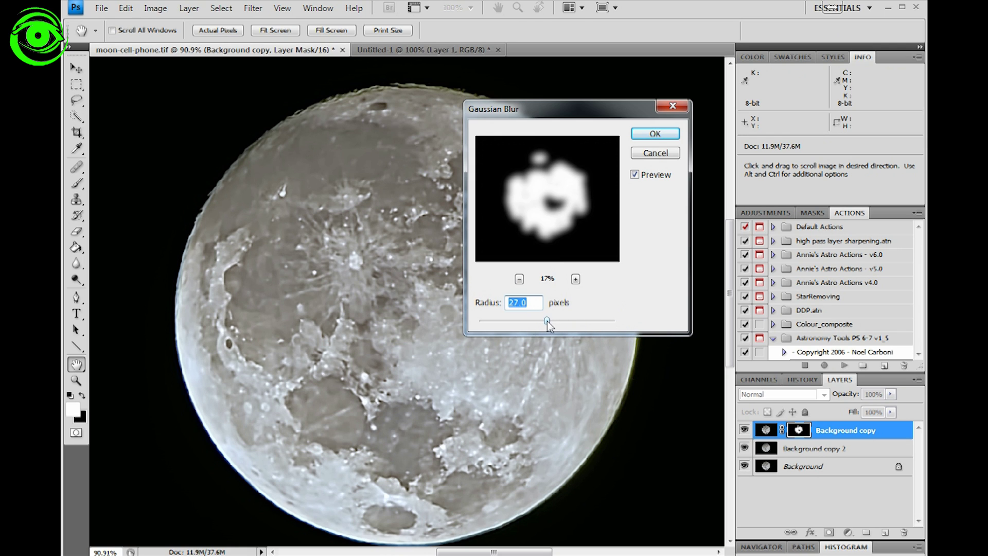
{"action": "left_click_drag", "start_coordinate": [548, 320], "coordinate": [532, 320]}
{"action": "left_click_drag", "start_coordinate": [588, 117], "coordinate": [742, 100]}
{"action": "left_click_drag", "start_coordinate": [688, 307], "coordinate": [628, 306]}
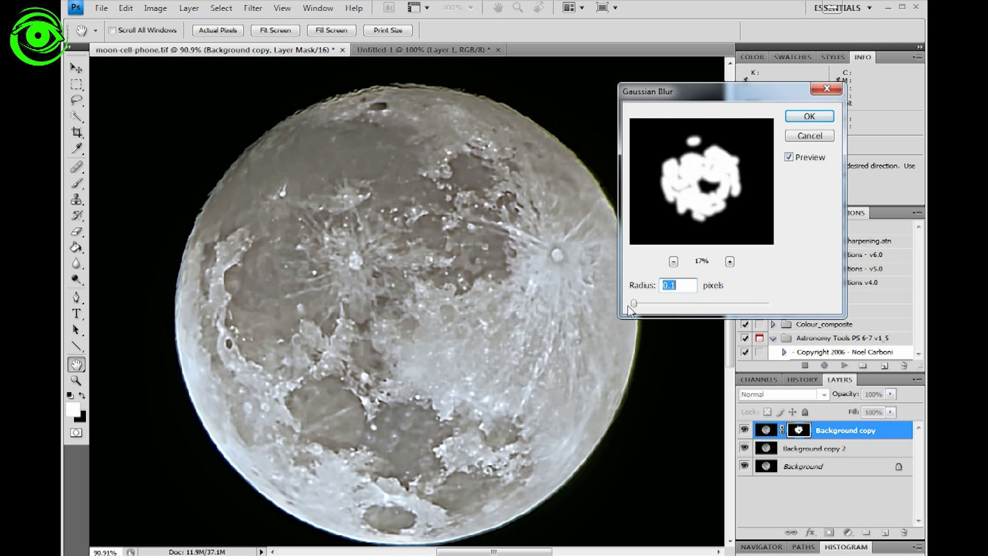
{"action": "left_click_drag", "start_coordinate": [647, 301], "coordinate": [698, 307]}
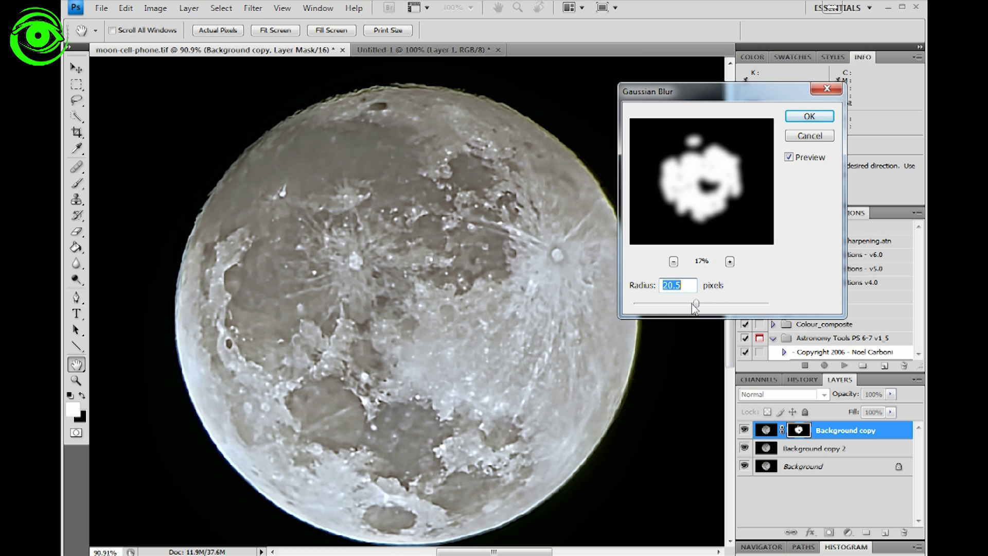
{"action": "left_click_drag", "start_coordinate": [705, 307], "coordinate": [712, 303]}
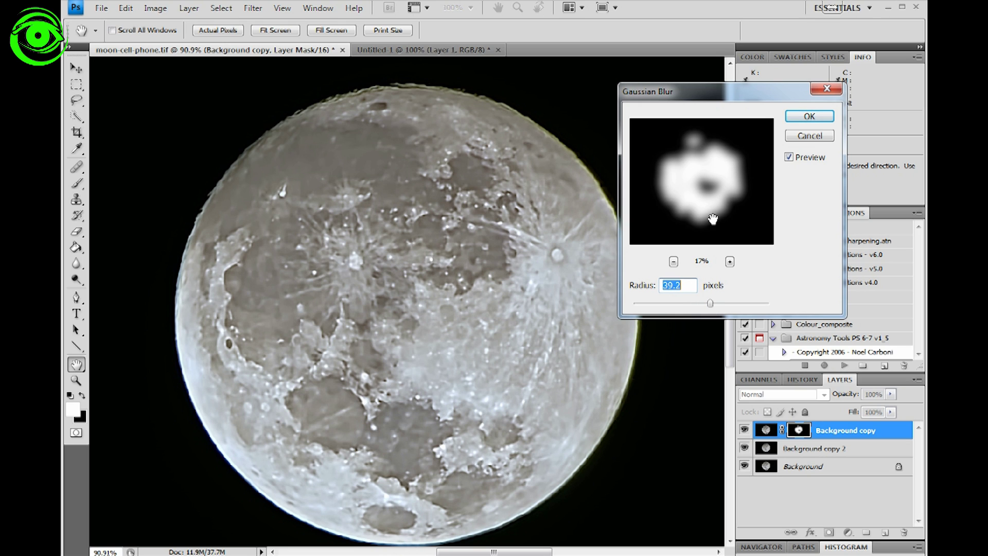
{"action": "left_click", "coordinate": [814, 116]}
Step: Merge Background copy down into Background copy 2, then duplicate it as Background copy 3
{"action": "key", "text": "b"}
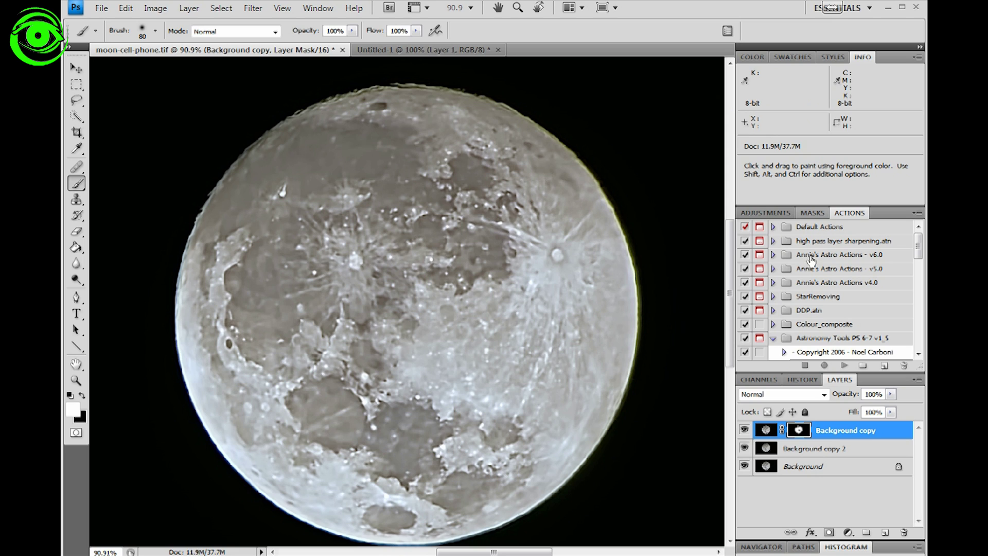
{"action": "right_click", "coordinate": [849, 431]}
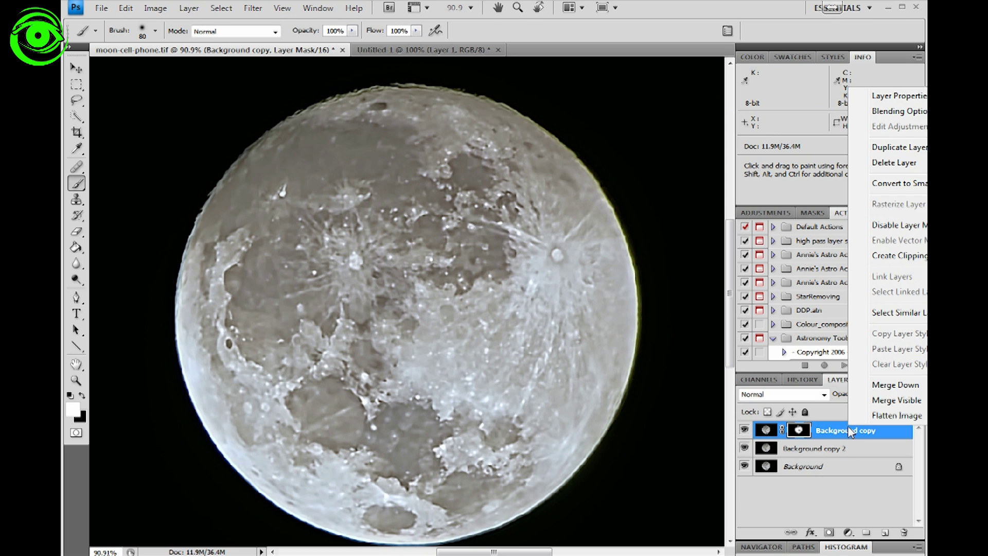
{"action": "left_click", "coordinate": [894, 386]}
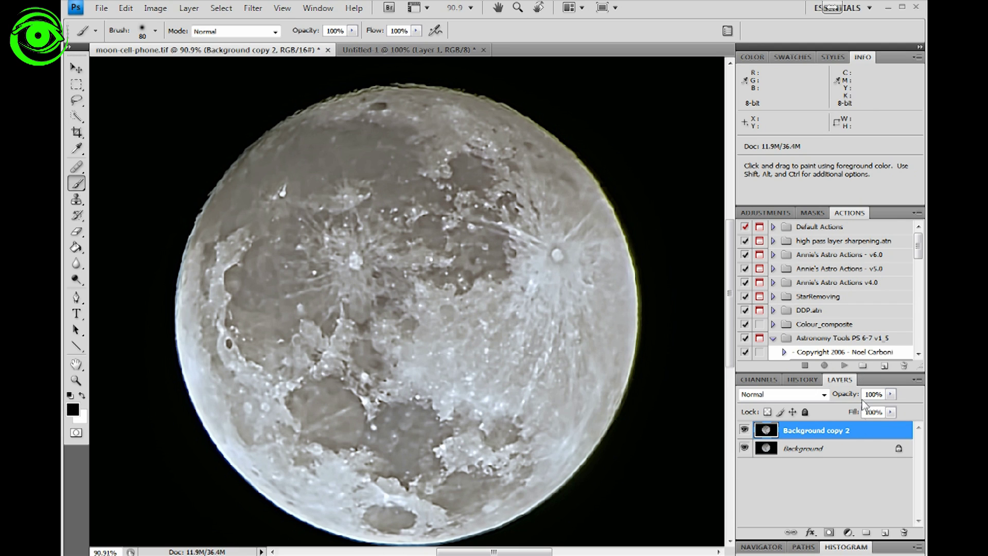
{"action": "left_click_drag", "start_coordinate": [856, 430], "coordinate": [886, 533]}
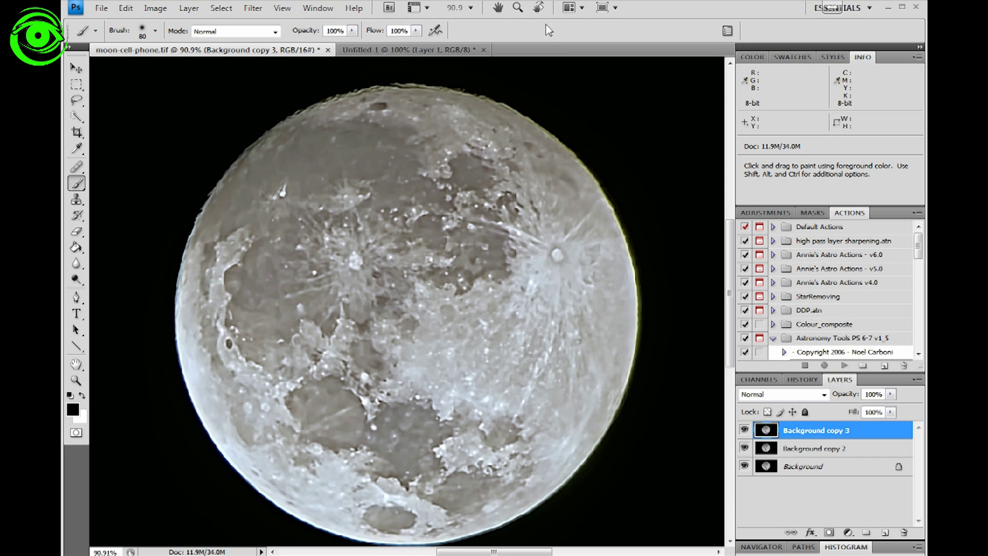
Step: Darken Background copy 3 with a Curves adjustment mapping input 166 to output 98
{"action": "left_click", "coordinate": [155, 8]}
{"action": "mouse_move", "coordinate": [180, 45]}
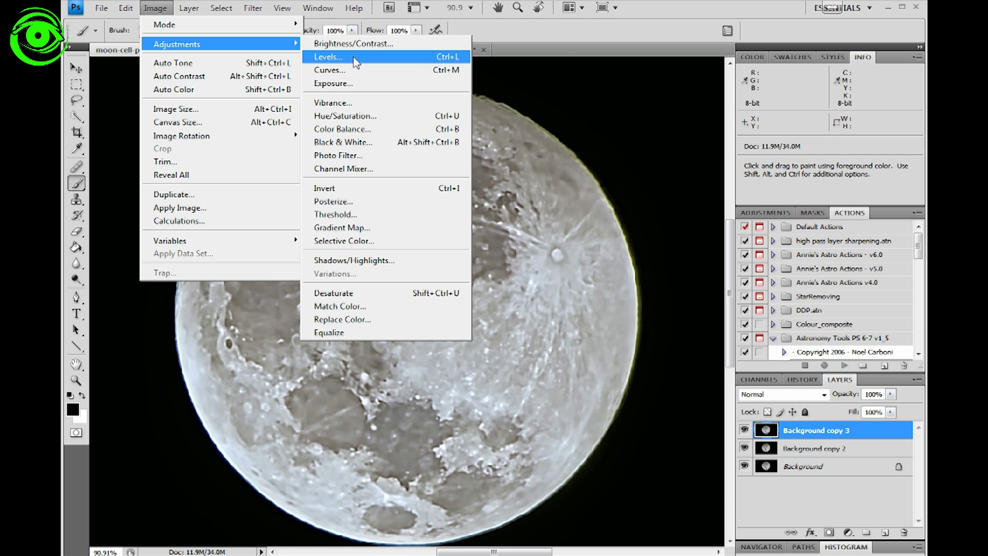
{"action": "key", "text": "Down"}
{"action": "left_click", "coordinate": [332, 71]}
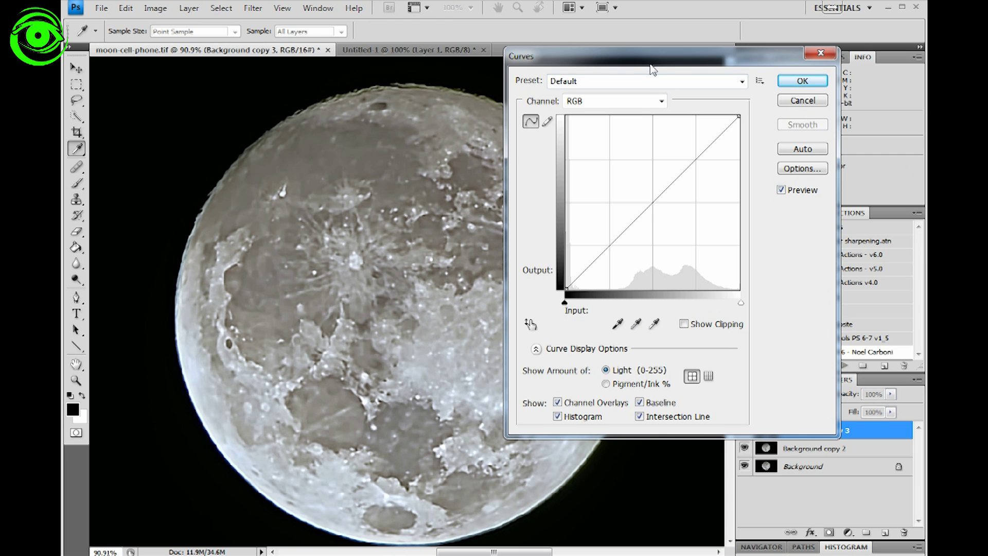
{"action": "left_click_drag", "start_coordinate": [652, 70], "coordinate": [775, 74]}
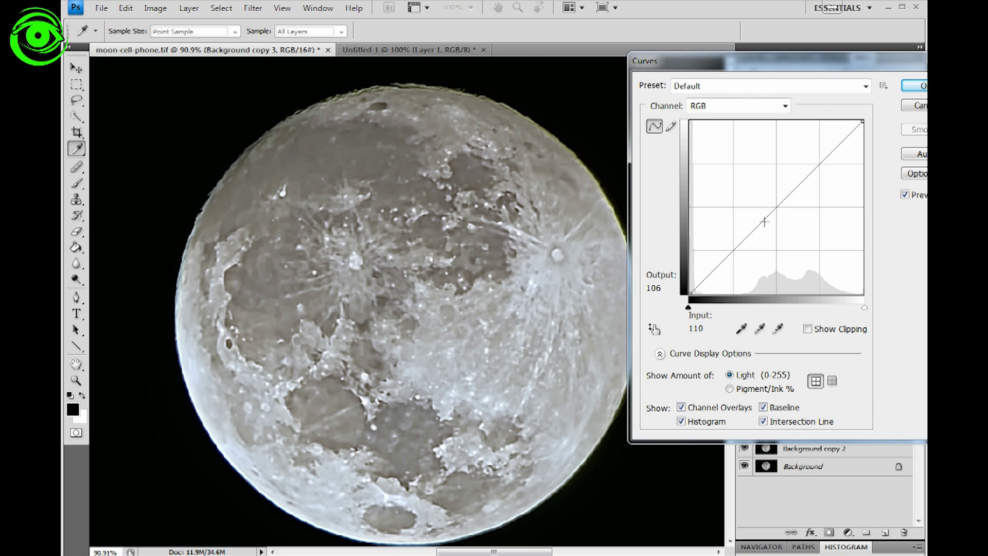
{"action": "left_click_drag", "start_coordinate": [765, 222], "coordinate": [784, 224]}
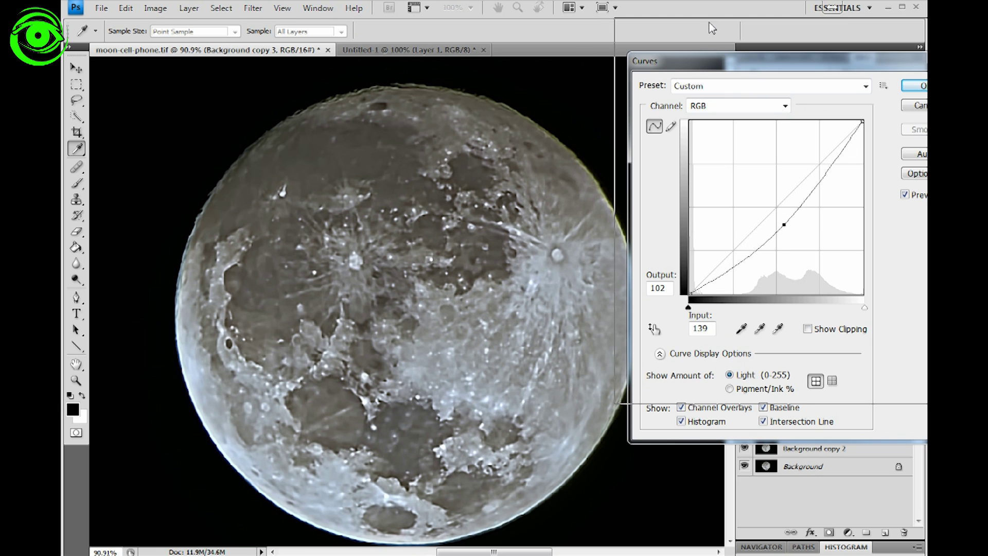
{"action": "left_click_drag", "start_coordinate": [753, 69], "coordinate": [741, 32]}
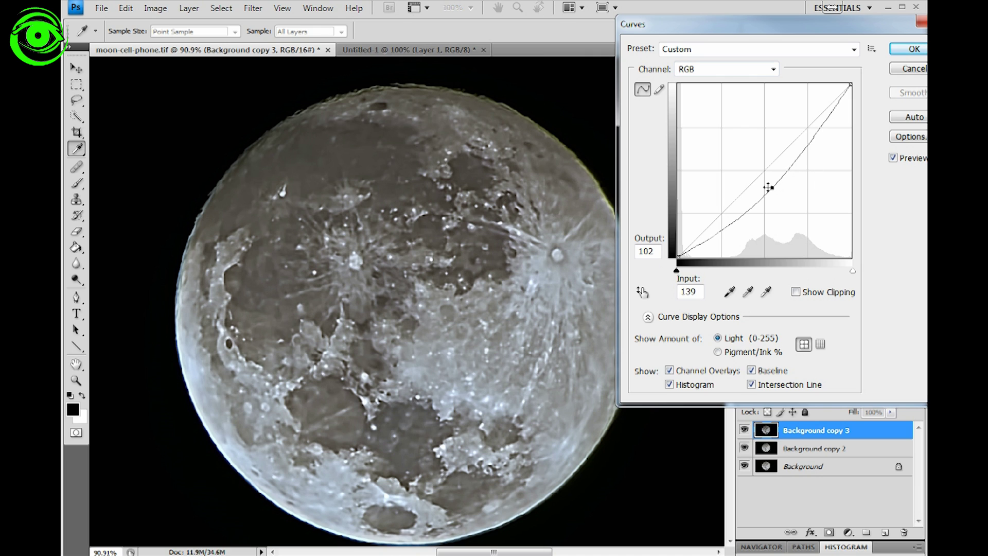
{"action": "left_click_drag", "start_coordinate": [772, 187], "coordinate": [796, 193]}
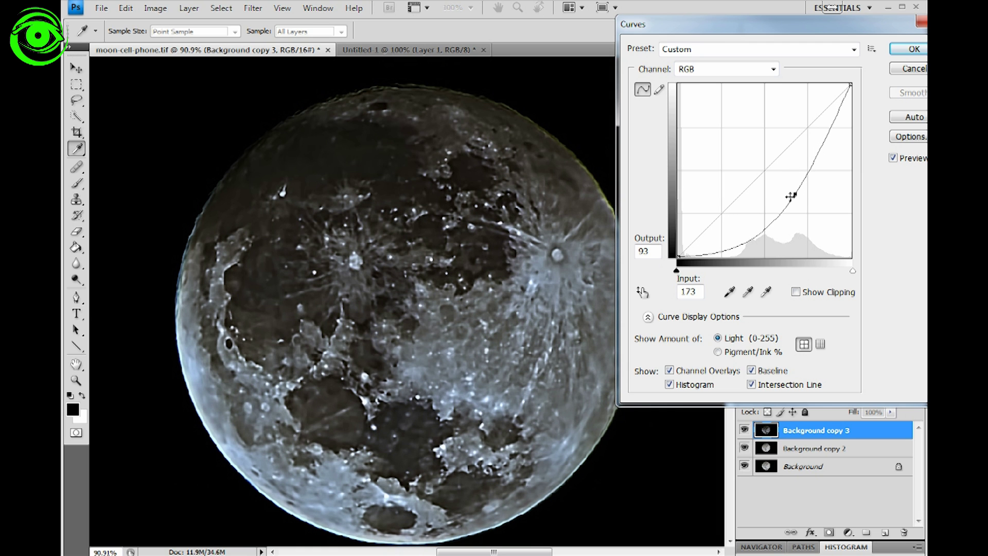
{"action": "left_click_drag", "start_coordinate": [796, 194], "coordinate": [790, 190]}
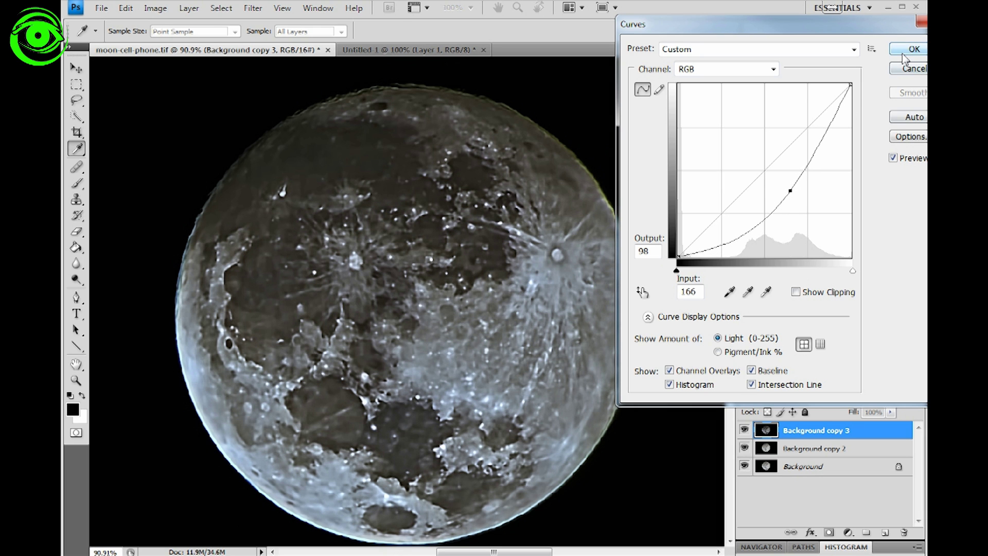
{"action": "left_click", "coordinate": [914, 49]}
{"action": "key", "text": "b"}
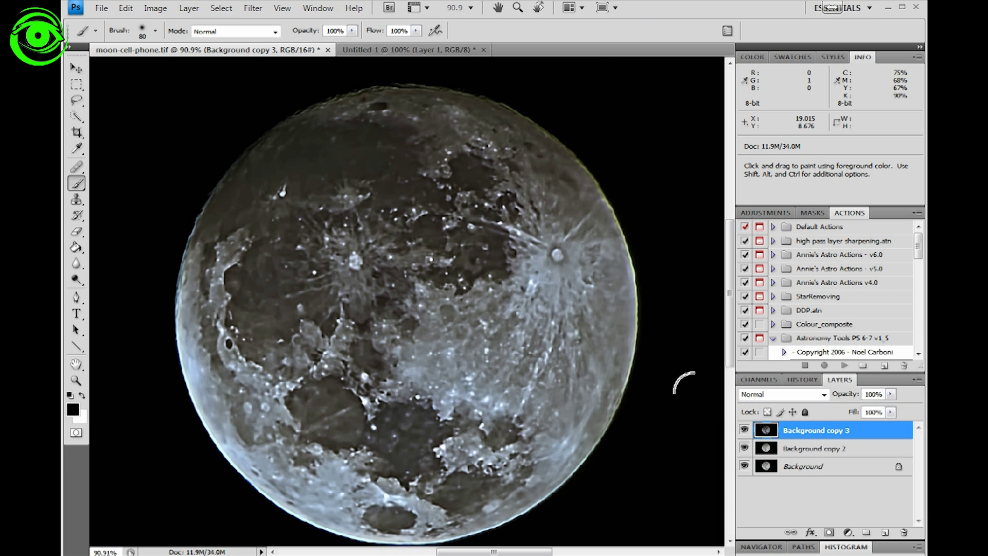
Step: Add a Hide All mask to Background copy 3 and paint white along the moon's upper-left and left rim
{"action": "left_click", "coordinate": [188, 9]}
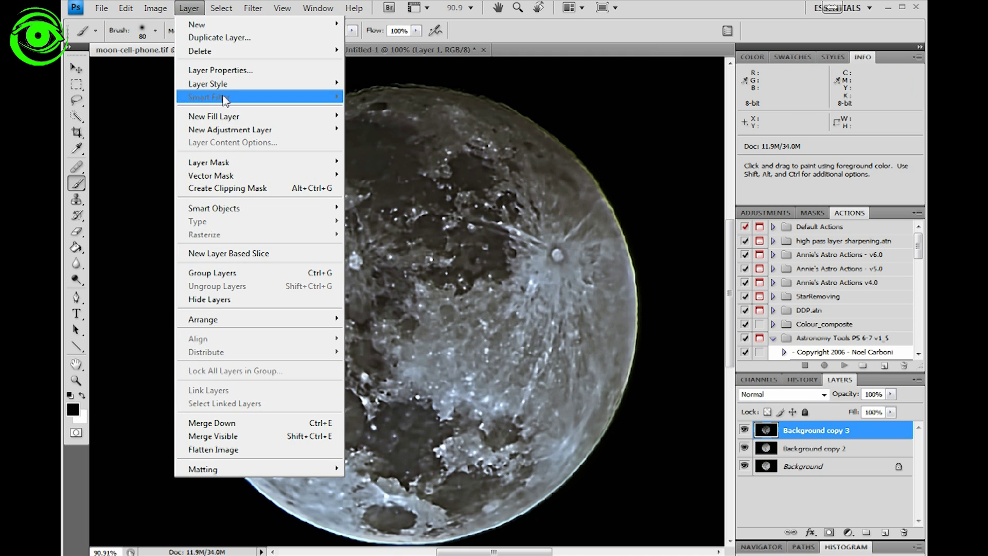
{"action": "mouse_move", "coordinate": [239, 164]}
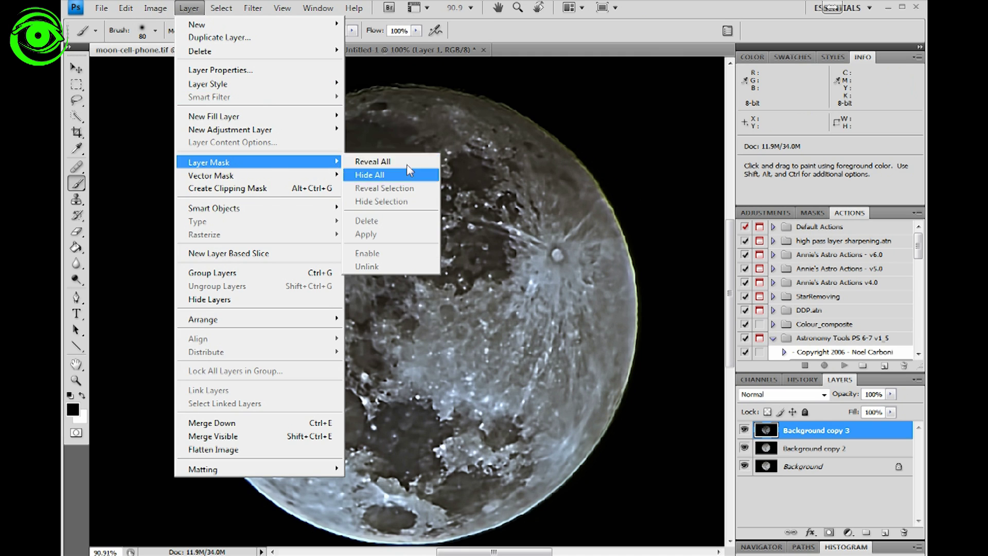
{"action": "left_click", "coordinate": [390, 177]}
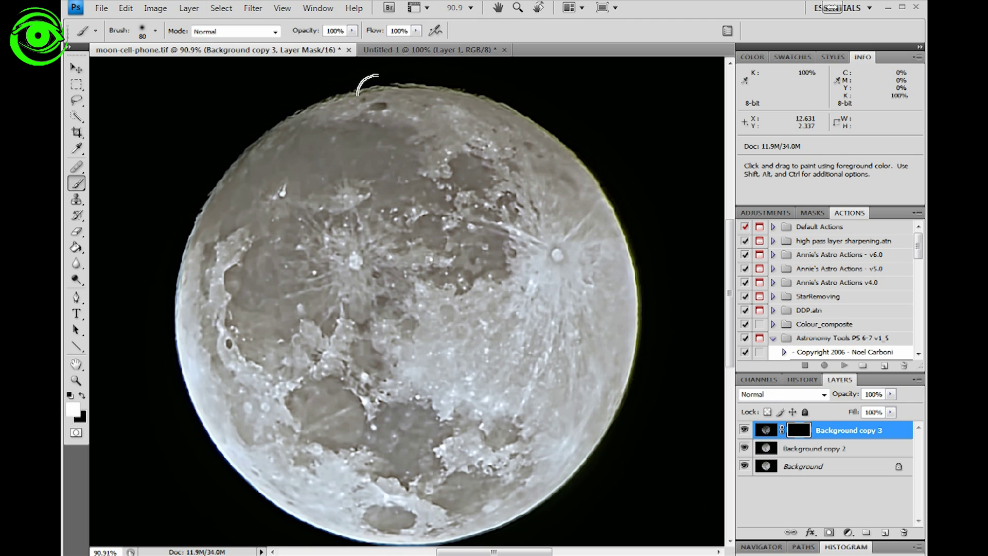
{"action": "mouse_move", "coordinate": [256, 130]}
{"action": "left_mouse_down"}
{"action": "mouse_move", "coordinate": [254, 159]}
{"action": "mouse_move", "coordinate": [226, 182]}
{"action": "mouse_move", "coordinate": [182, 280]}
{"action": "mouse_move", "coordinate": [201, 216]}
{"action": "mouse_move", "coordinate": [264, 137]}
{"action": "mouse_move", "coordinate": [351, 93]}
{"action": "mouse_move", "coordinate": [478, 92]}
{"action": "mouse_move", "coordinate": [524, 112]}
{"action": "mouse_move", "coordinate": [514, 96]}
{"action": "mouse_move", "coordinate": [504, 112]}
{"action": "mouse_move", "coordinate": [539, 126]}
{"action": "mouse_move", "coordinate": [575, 163]}
{"action": "mouse_move", "coordinate": [619, 219]}
{"action": "mouse_move", "coordinate": [619, 234]}
{"action": "mouse_move", "coordinate": [589, 168]}
{"action": "mouse_move", "coordinate": [632, 235]}
{"action": "mouse_move", "coordinate": [646, 325]}
{"action": "mouse_move", "coordinate": [626, 402]}
{"action": "mouse_move", "coordinate": [623, 416]}
{"action": "mouse_move", "coordinate": [622, 369]}
{"action": "mouse_move", "coordinate": [613, 439]}
{"action": "mouse_move", "coordinate": [595, 469]}
{"action": "mouse_move", "coordinate": [496, 529]}
{"action": "mouse_move", "coordinate": [375, 545]}
{"action": "mouse_move", "coordinate": [274, 489]}
{"action": "mouse_move", "coordinate": [175, 355]}
{"action": "mouse_move", "coordinate": [170, 278]}
{"action": "mouse_move", "coordinate": [206, 167]}
{"action": "mouse_move", "coordinate": [332, 102]}
{"action": "mouse_move", "coordinate": [420, 85]}
{"action": "mouse_move", "coordinate": [507, 105]}
{"action": "mouse_move", "coordinate": [568, 152]}
{"action": "mouse_move", "coordinate": [632, 325]}
{"action": "mouse_move", "coordinate": [602, 419]}
{"action": "mouse_move", "coordinate": [512, 525]}
{"action": "left_mouse_up"}
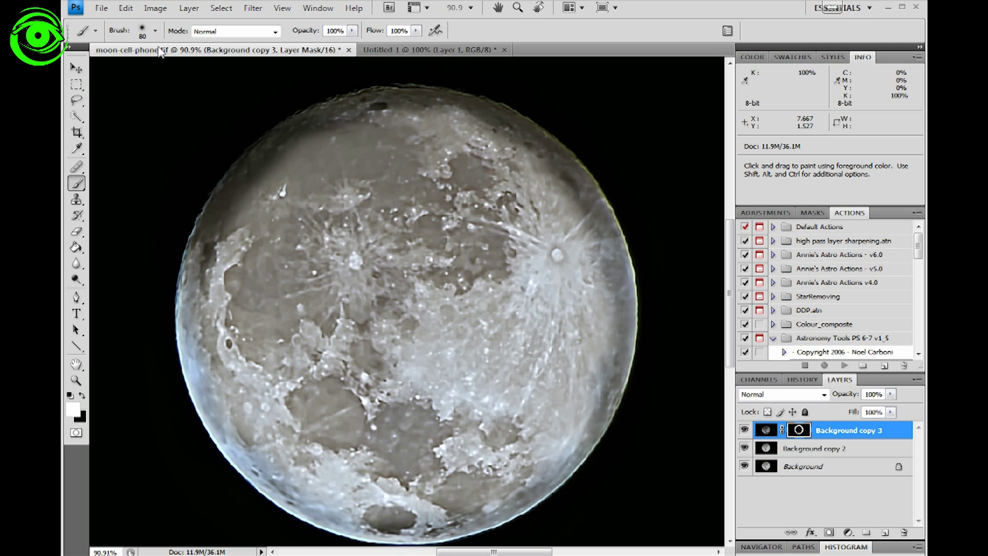
{"action": "mouse_move", "coordinate": [237, 167]}
{"action": "left_mouse_down"}
{"action": "mouse_move", "coordinate": [184, 226]}
{"action": "mouse_move", "coordinate": [175, 368]}
{"action": "mouse_move", "coordinate": [208, 471]}
{"action": "mouse_move", "coordinate": [223, 482]}
{"action": "left_mouse_up"}
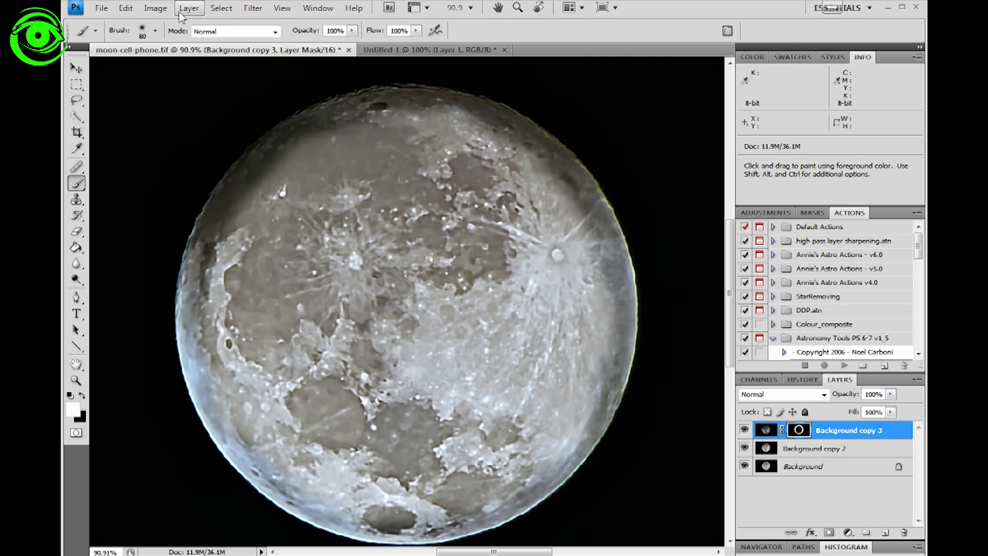
Step: Blur Background copy 3's rim mask with a 56.1-pixel Gaussian Blur
{"action": "left_click", "coordinate": [253, 8]}
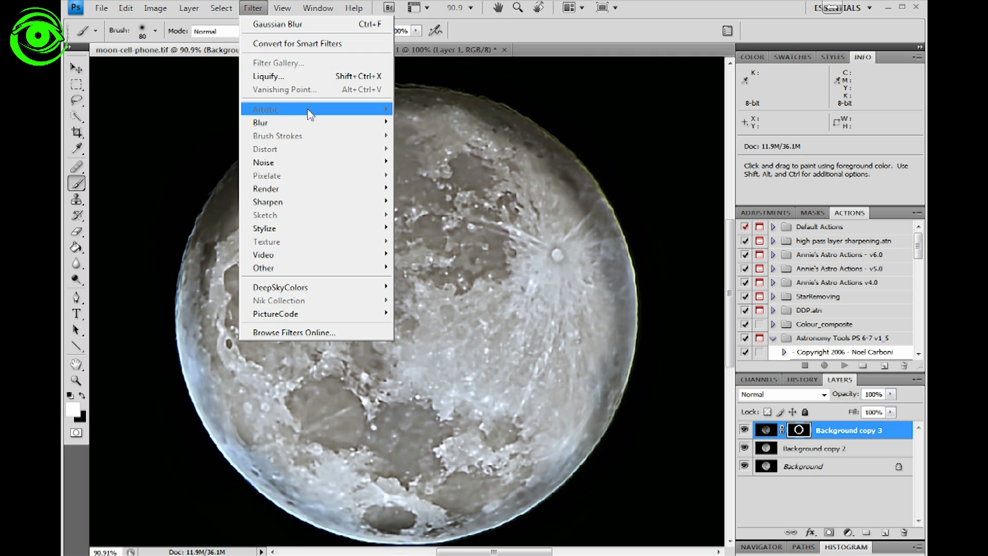
{"action": "mouse_move", "coordinate": [308, 123]}
{"action": "left_click", "coordinate": [445, 174]}
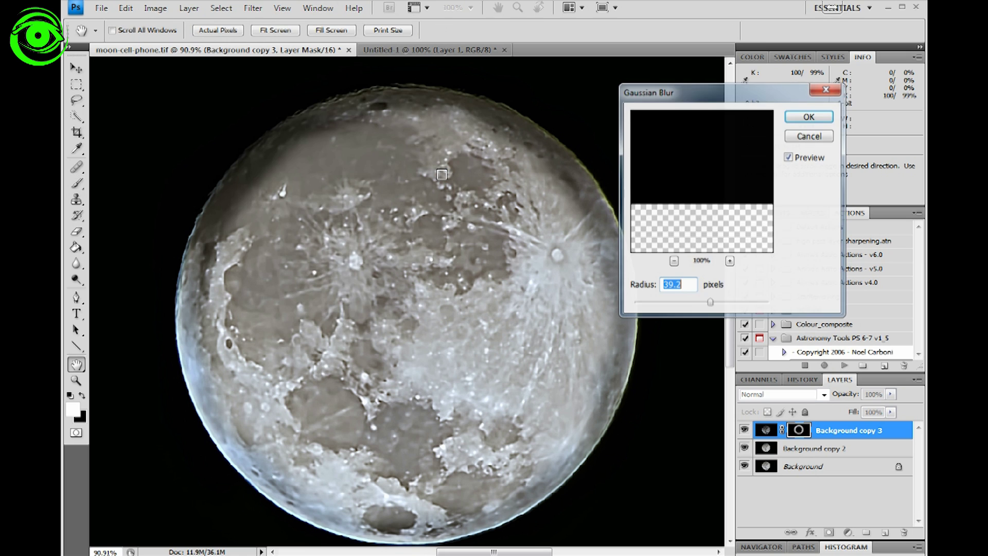
{"action": "left_click", "coordinate": [673, 262]}
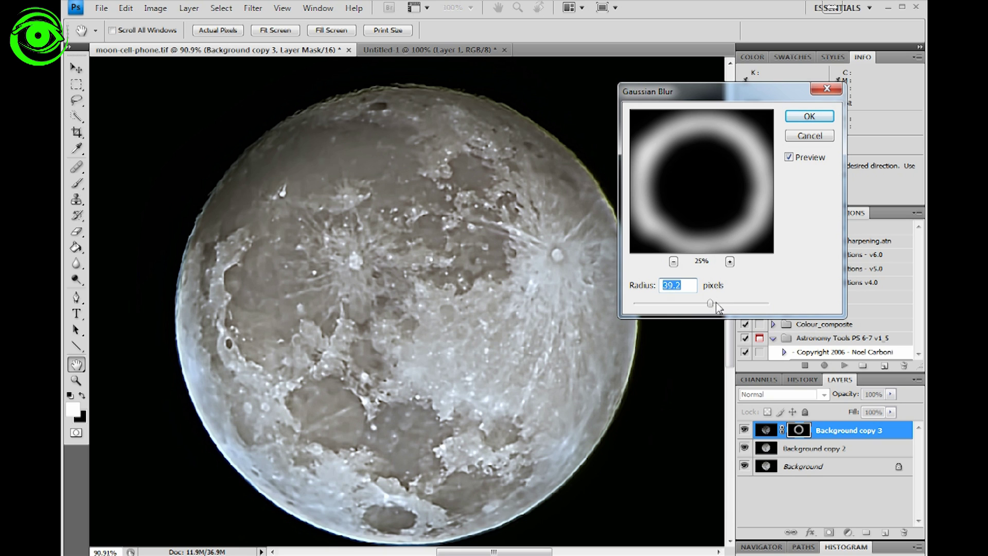
{"action": "left_click_drag", "start_coordinate": [715, 302], "coordinate": [721, 300]}
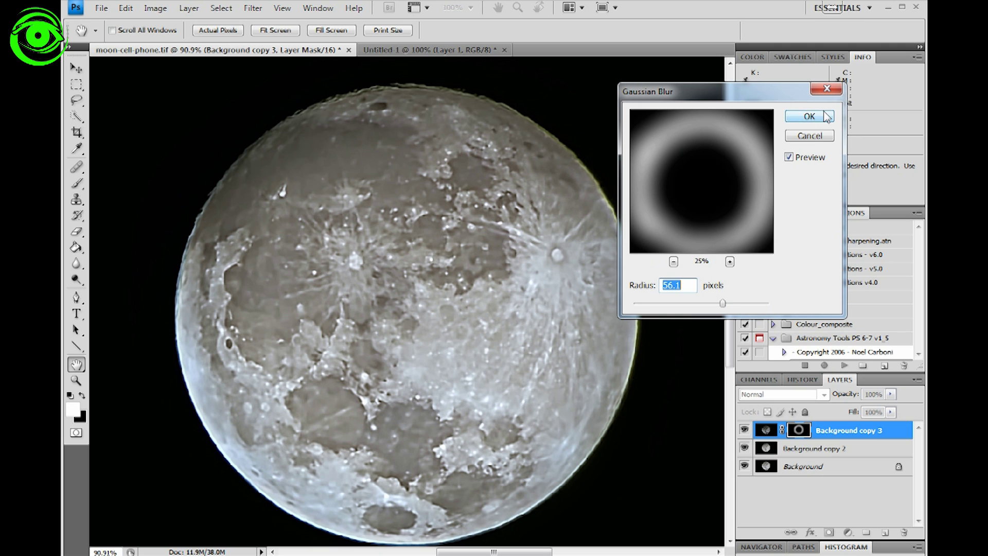
{"action": "left_click", "coordinate": [808, 117]}
{"action": "key", "text": "b"}
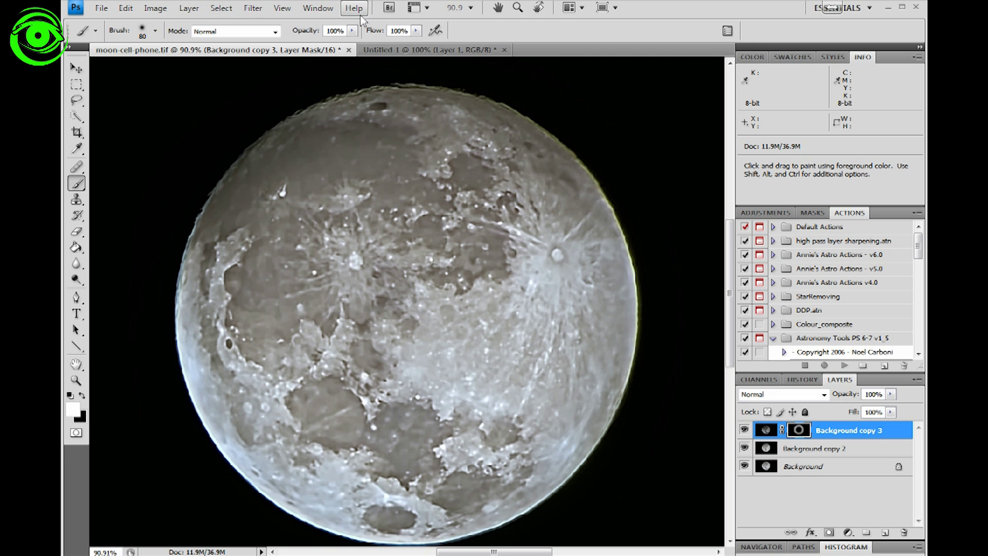
Step: Switch the view to Actual Pixels (100%) to inspect the finished moon
{"action": "left_click", "coordinate": [283, 8]}
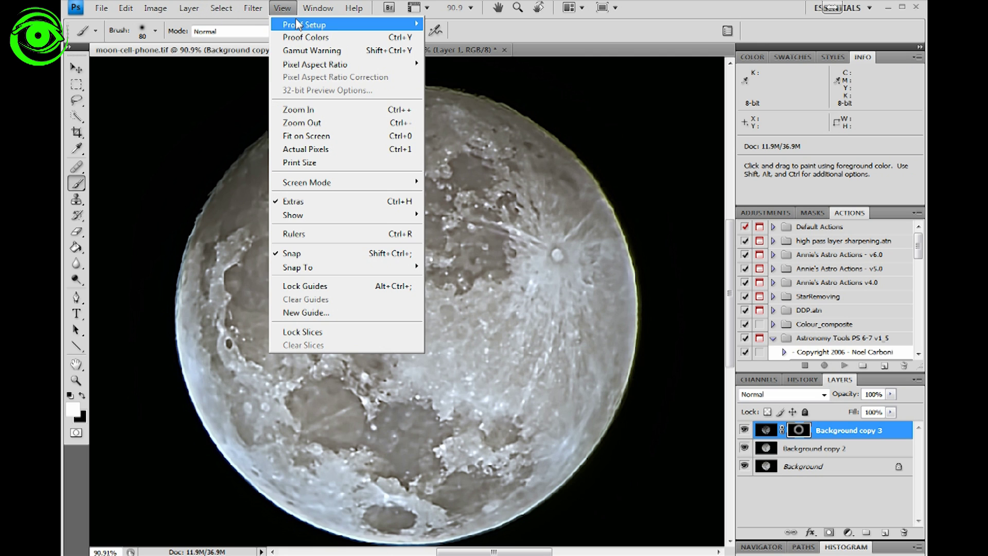
{"action": "left_click", "coordinate": [300, 151]}
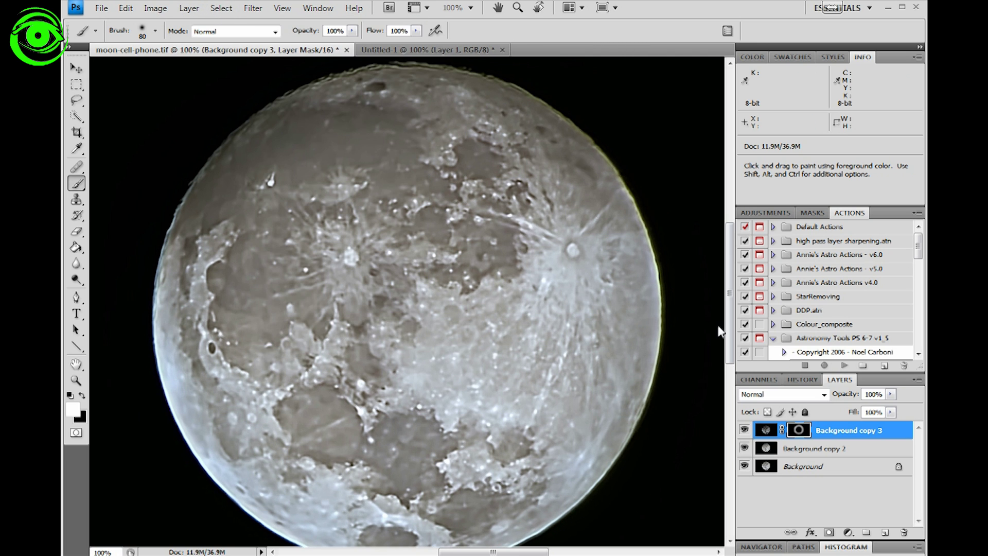
{"action": "left_click_drag", "start_coordinate": [730, 296], "coordinate": [755, 302]}
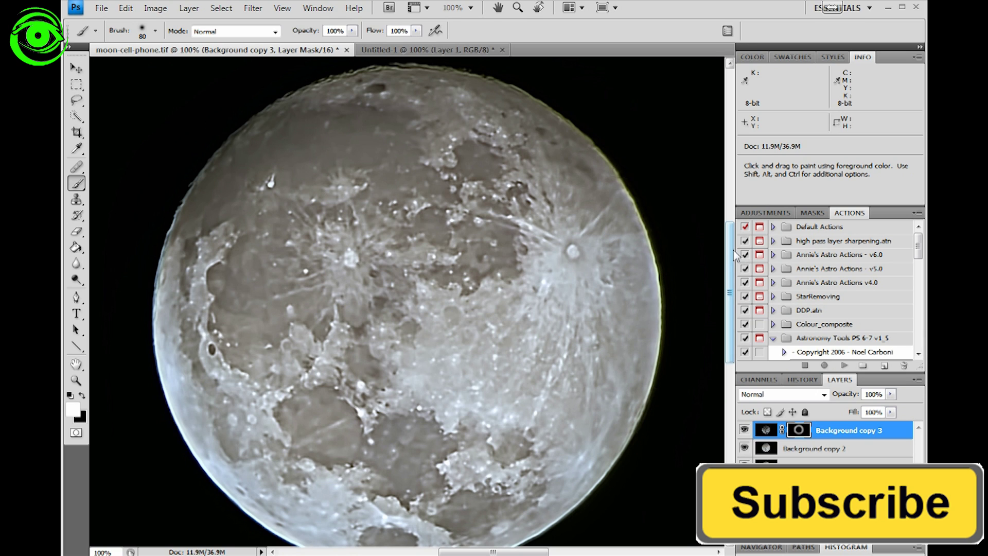
{"action": "mouse_move", "coordinate": [736, 254]}
{"action": "left_mouse_down"}
{"action": "mouse_move", "coordinate": [731, 263]}
{"action": "mouse_move", "coordinate": [737, 255]}
{"action": "left_mouse_up"}
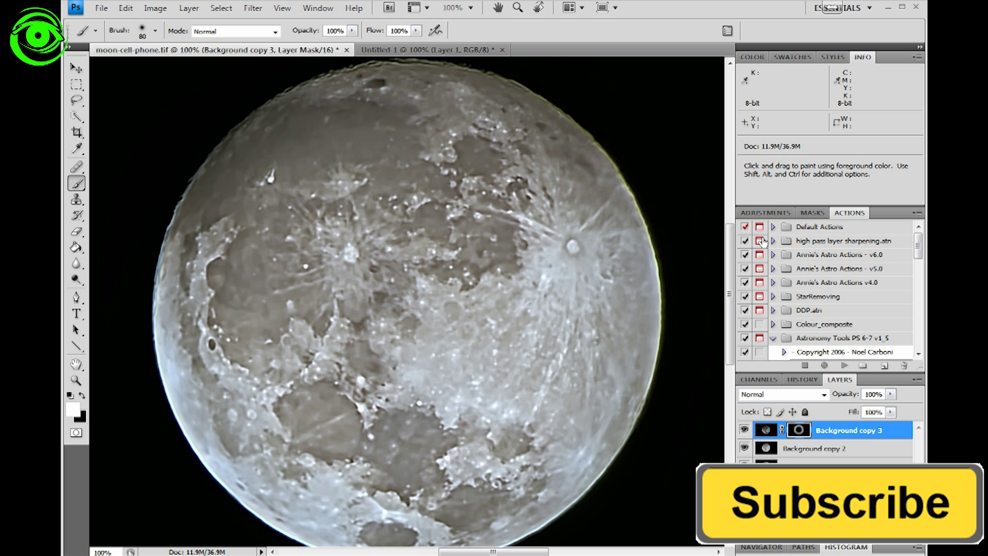
{"action": "mouse_move", "coordinate": [733, 237]}
{"action": "left_mouse_down"}
{"action": "mouse_move", "coordinate": [734, 258]}
{"action": "mouse_move", "coordinate": [733, 238]}
{"action": "left_mouse_up"}
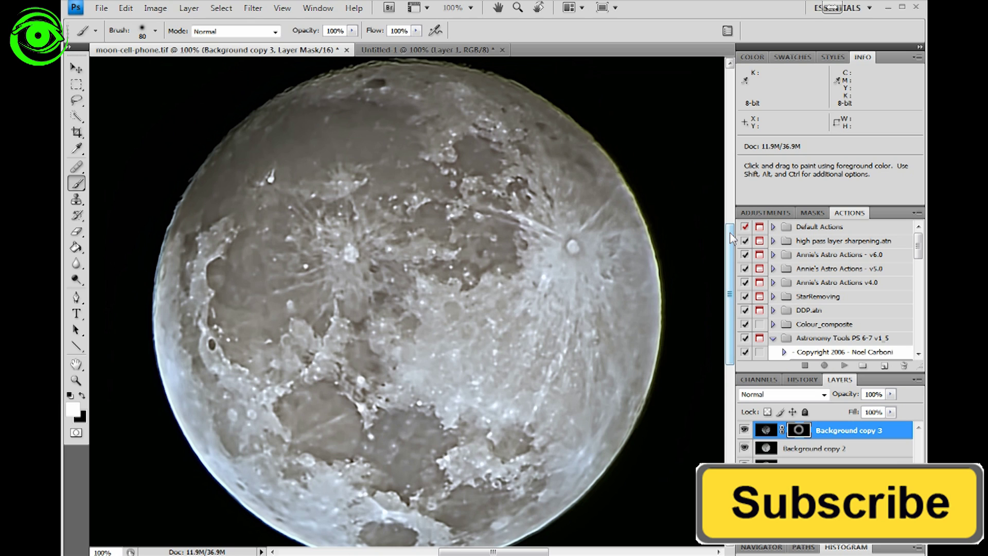